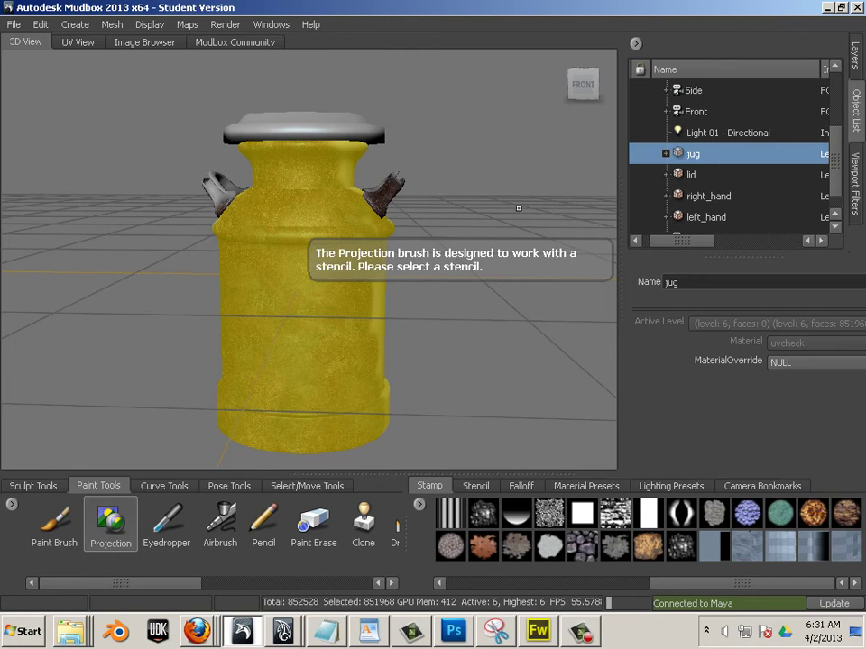
Step the jug down to subdivision level 5 and back up to level 6.
{"action": "key", "text": "Page_Down"}
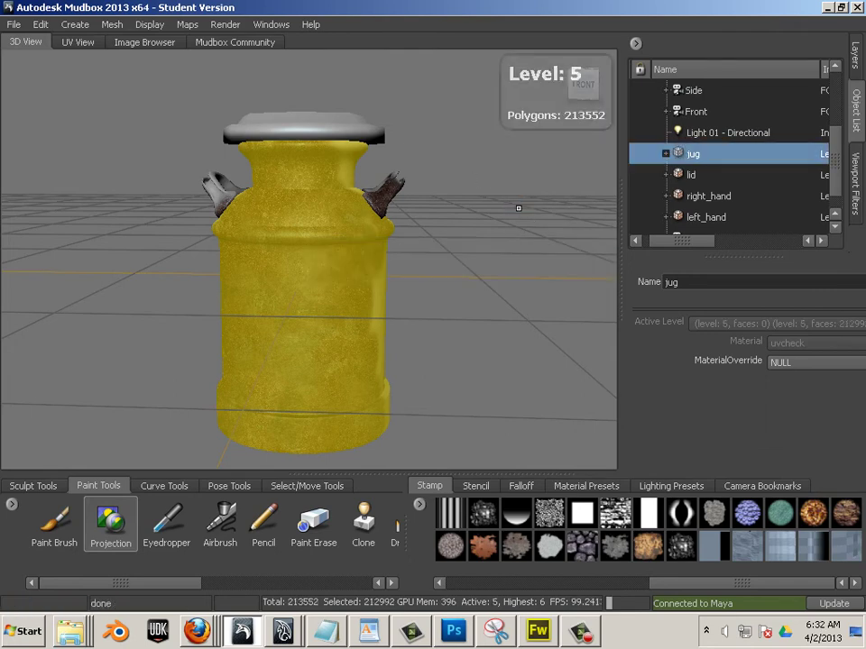
{"action": "key", "text": "Page_Up"}
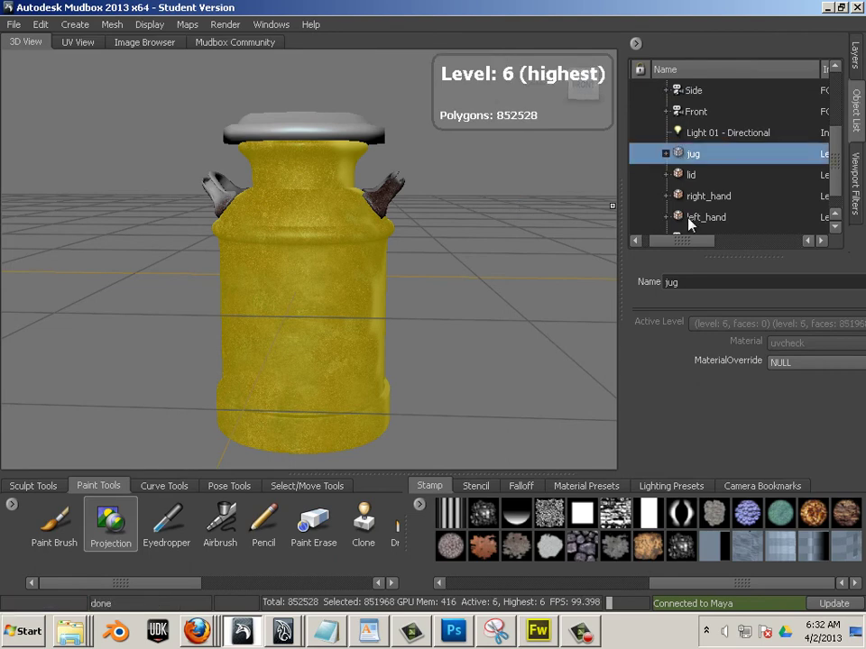
Select the lid and isolate it by hiding the jug, right_hand and left_hand meshes.
{"action": "left_click", "coordinate": [701, 175]}
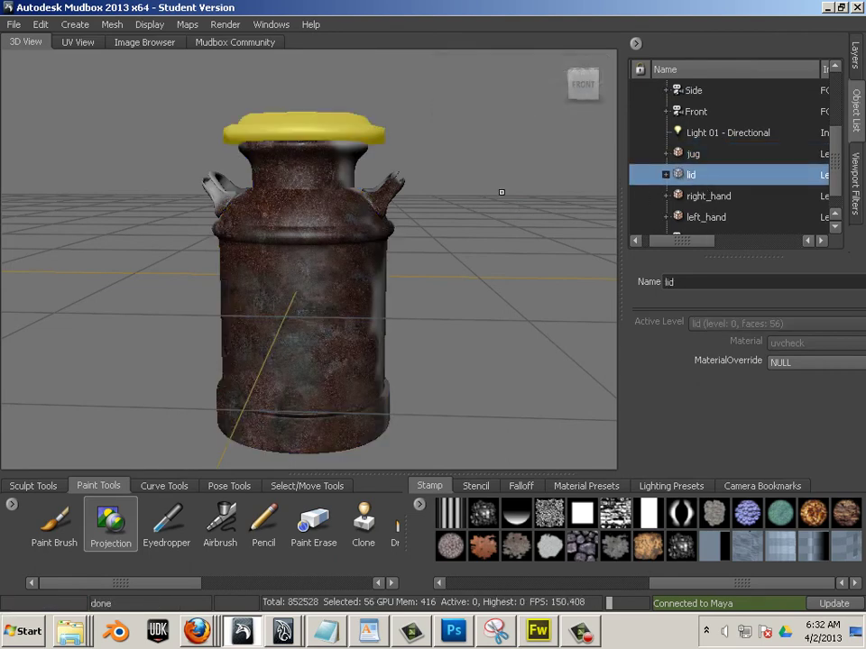
{"action": "left_click_drag", "start_coordinate": [697, 241], "coordinate": [650, 240]}
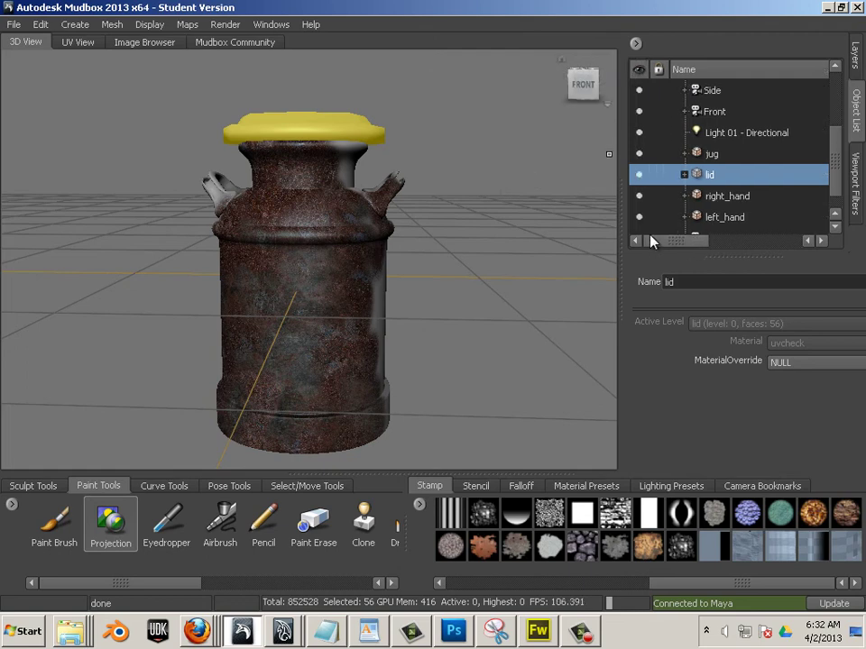
{"action": "left_click", "coordinate": [639, 154]}
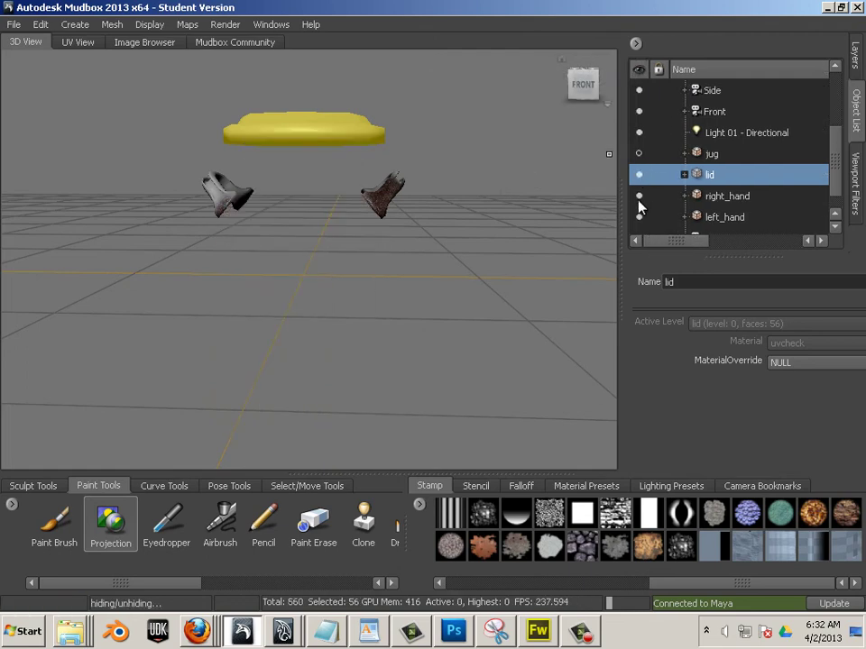
{"action": "left_click", "coordinate": [638, 198]}
{"action": "left_click", "coordinate": [639, 218]}
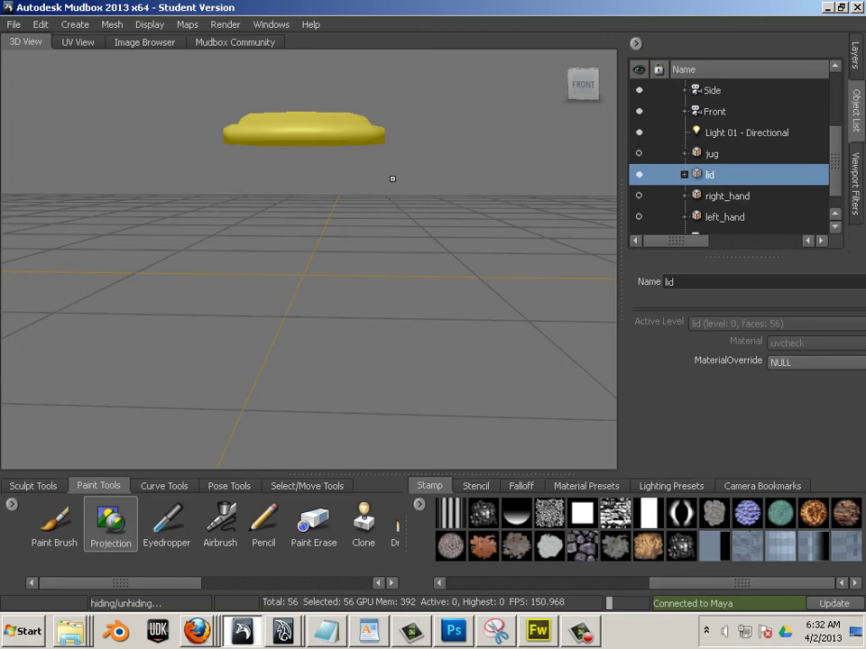
Subdivide the lid mesh repeatedly up to level 7.
{"action": "key", "text": "shift+d"}
{"action": "key", "text": "shift+d"}
{"action": "key", "text": "shift+d"}
{"action": "key", "text": "shift+d"}
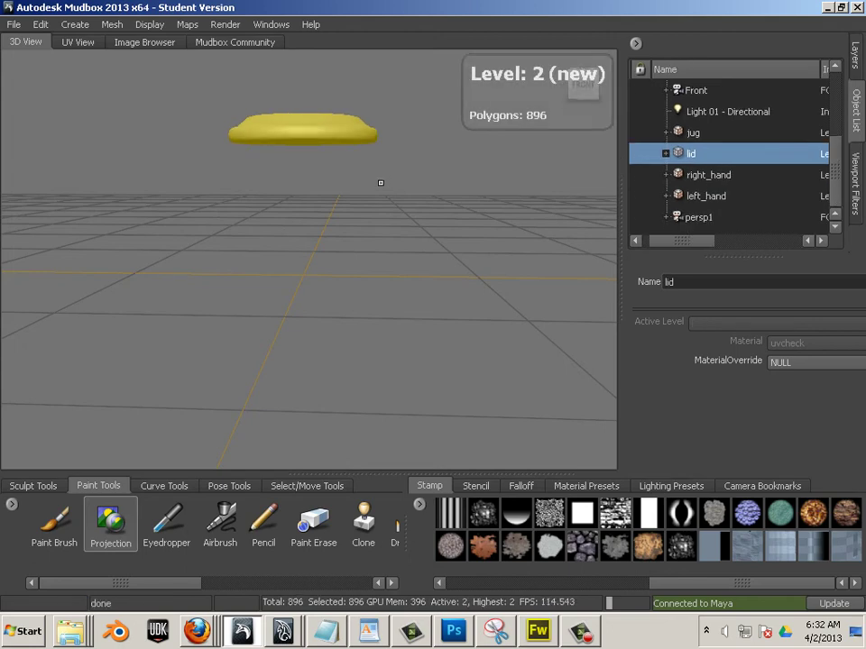
{"action": "key", "text": "shift+d"}
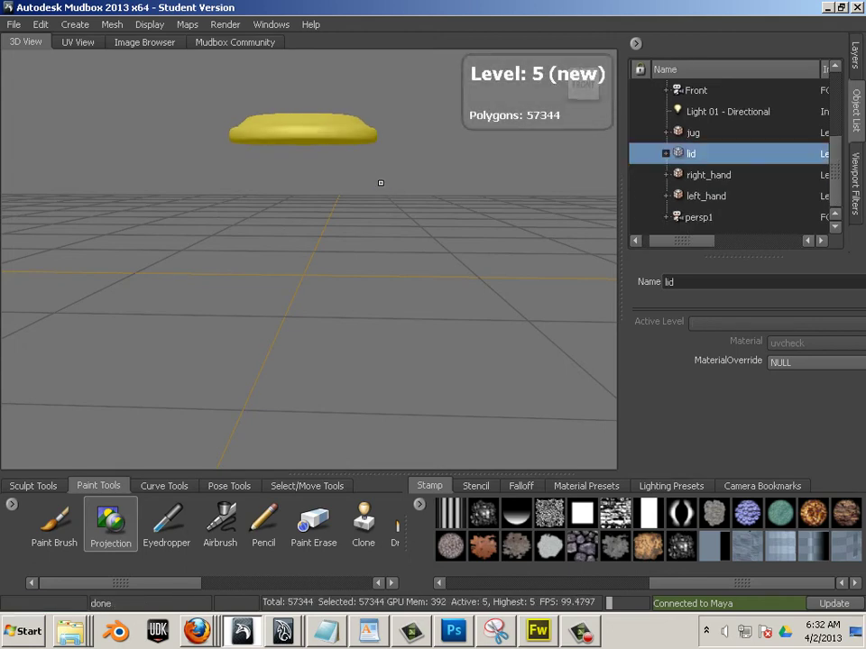
{"action": "key", "text": "shift+d"}
{"action": "key", "text": "shift+d"}
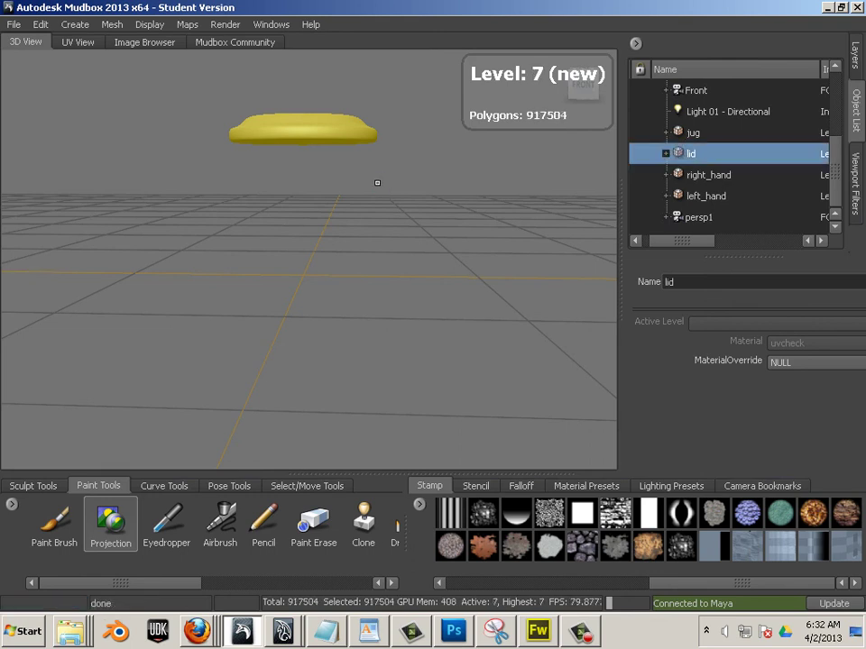
Hide the lid, then show and select only the right_hand mesh.
{"action": "left_click_drag", "start_coordinate": [687, 242], "coordinate": [640, 218]}
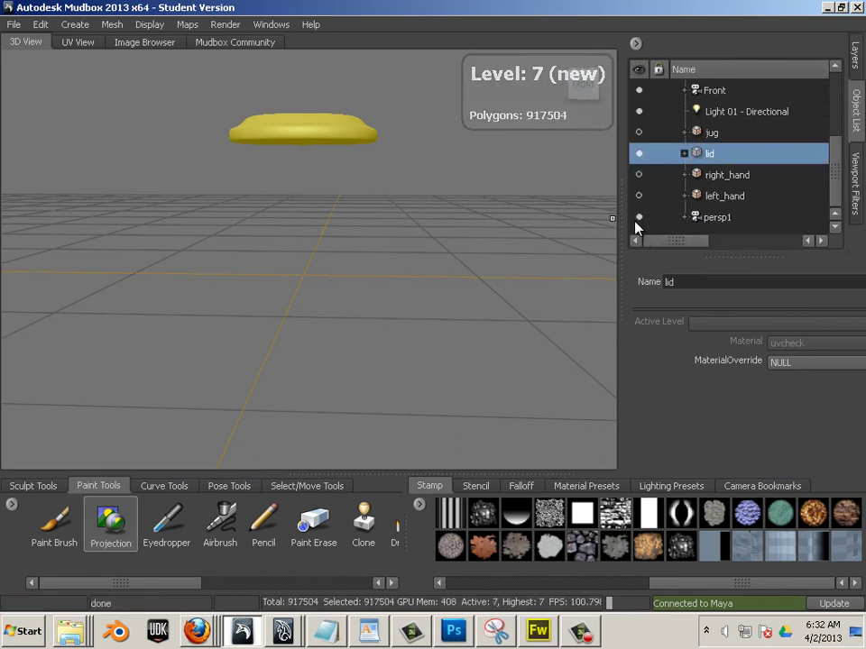
{"action": "left_click", "coordinate": [639, 154]}
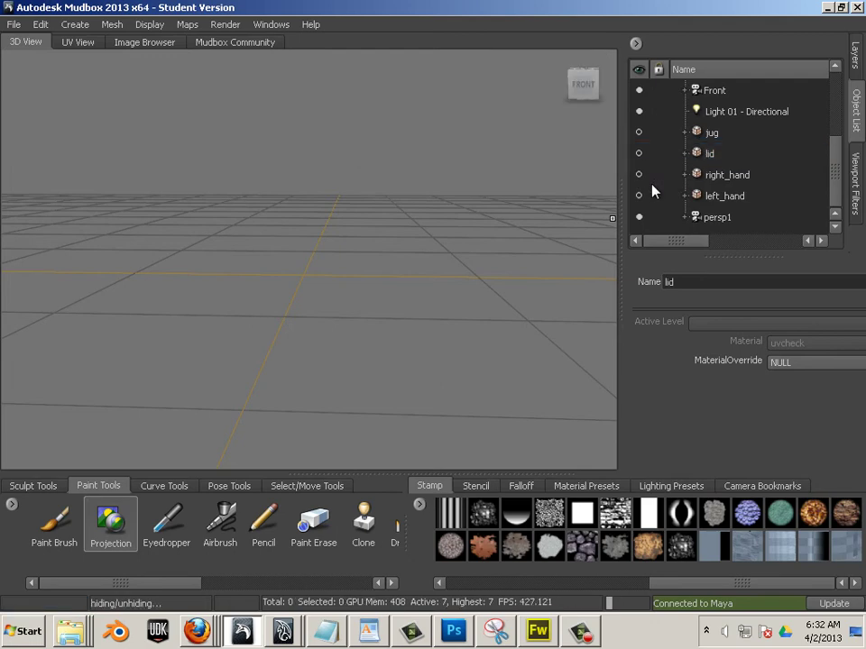
{"action": "left_click", "coordinate": [699, 179]}
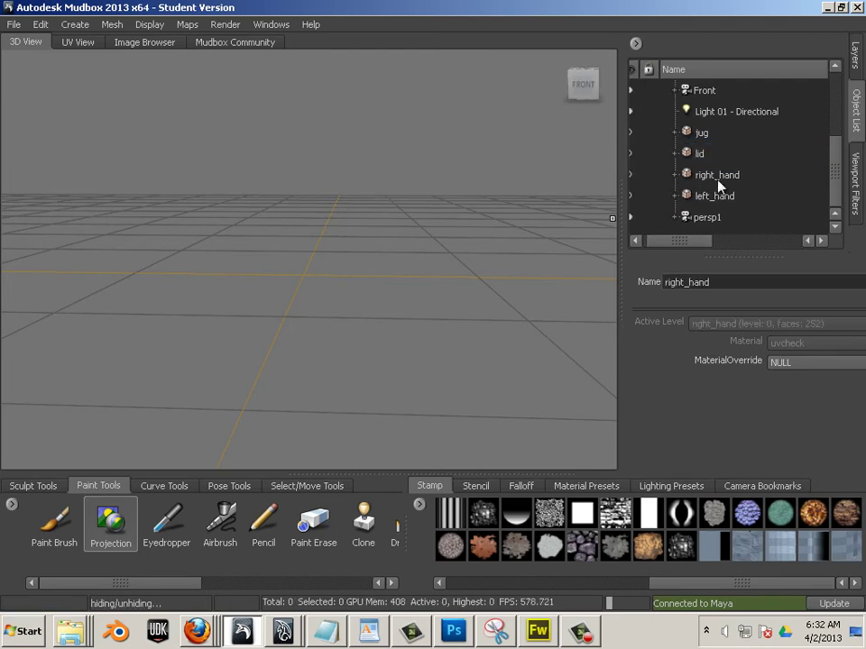
{"action": "left_click_drag", "start_coordinate": [682, 241], "coordinate": [670, 249]}
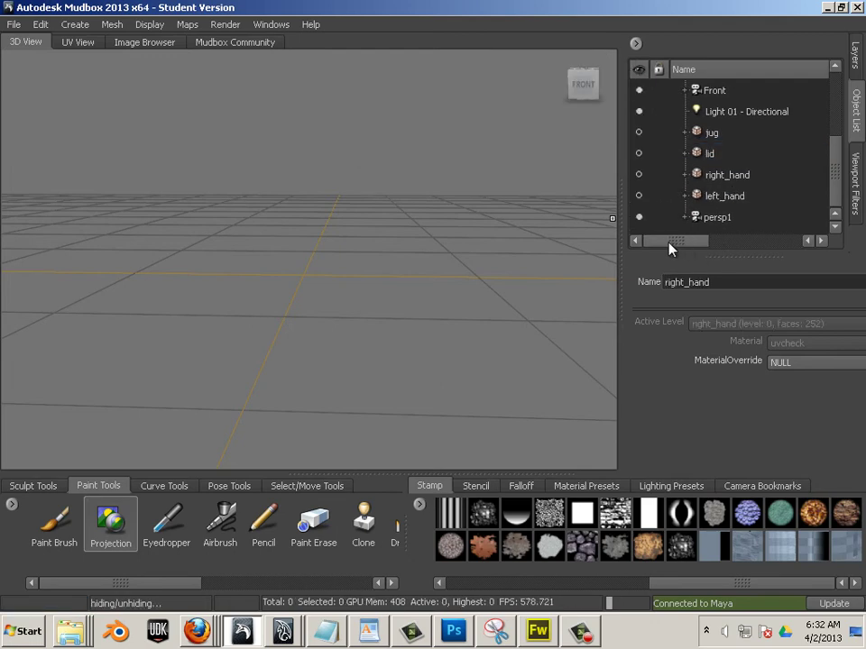
{"action": "left_click", "coordinate": [727, 176]}
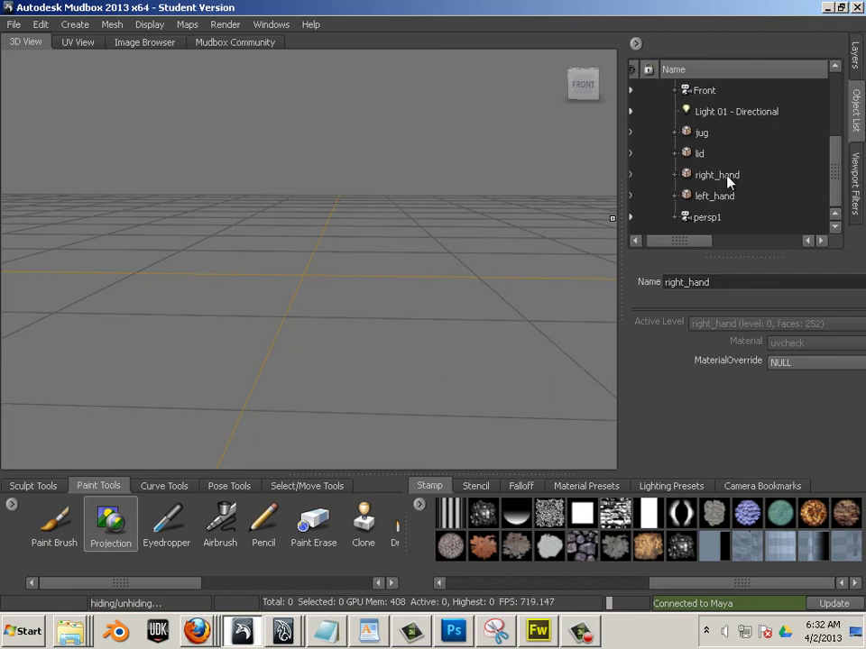
{"action": "left_click", "coordinate": [630, 175]}
{"action": "left_click", "coordinate": [754, 180]}
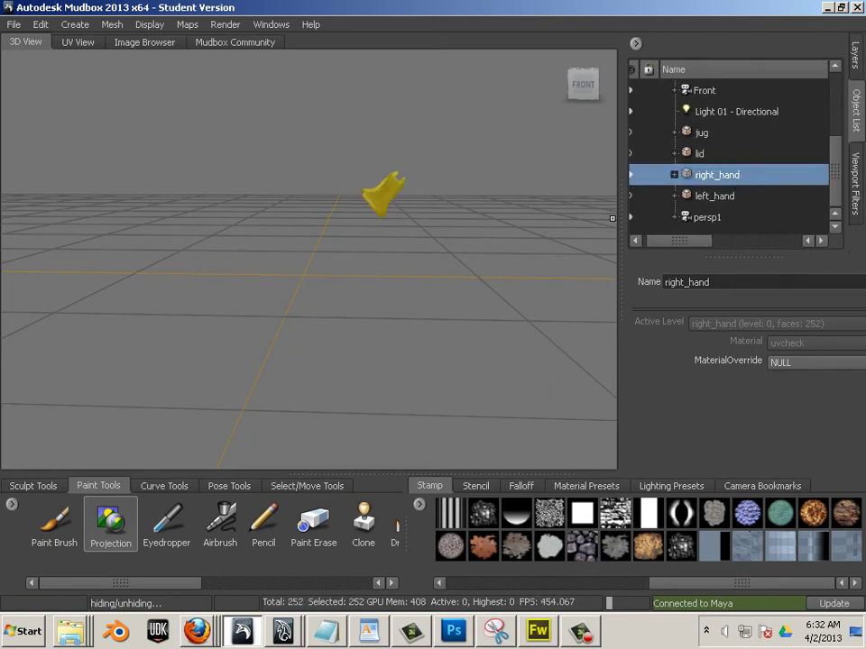
Subdivide the right_hand mesh repeatedly up to level 6.
{"action": "left_click_drag", "start_coordinate": [433, 221], "coordinate": [439, 253], "text": "alt"}
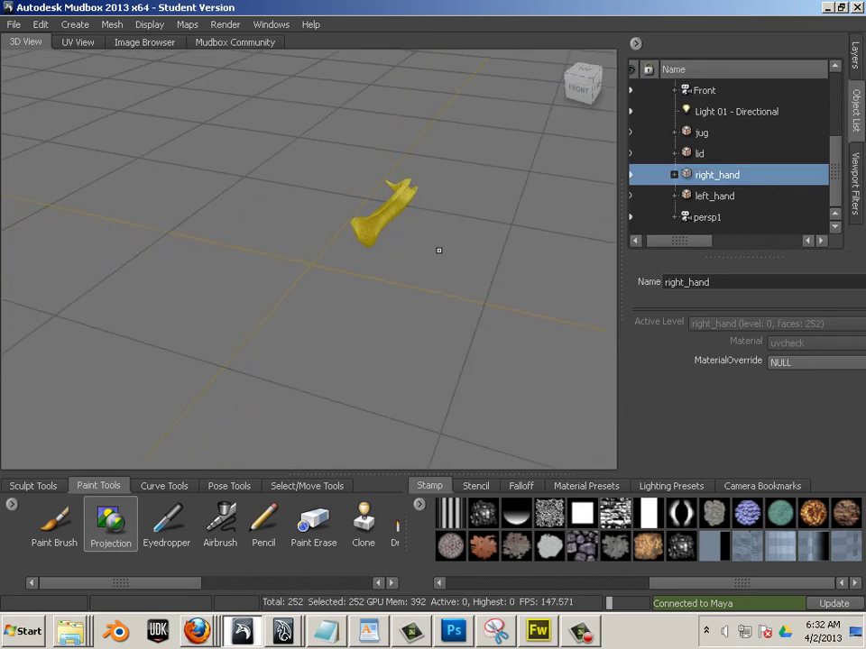
{"action": "key", "text": "shift+d"}
{"action": "key", "text": "shift+d"}
{"action": "key", "text": "shift+d"}
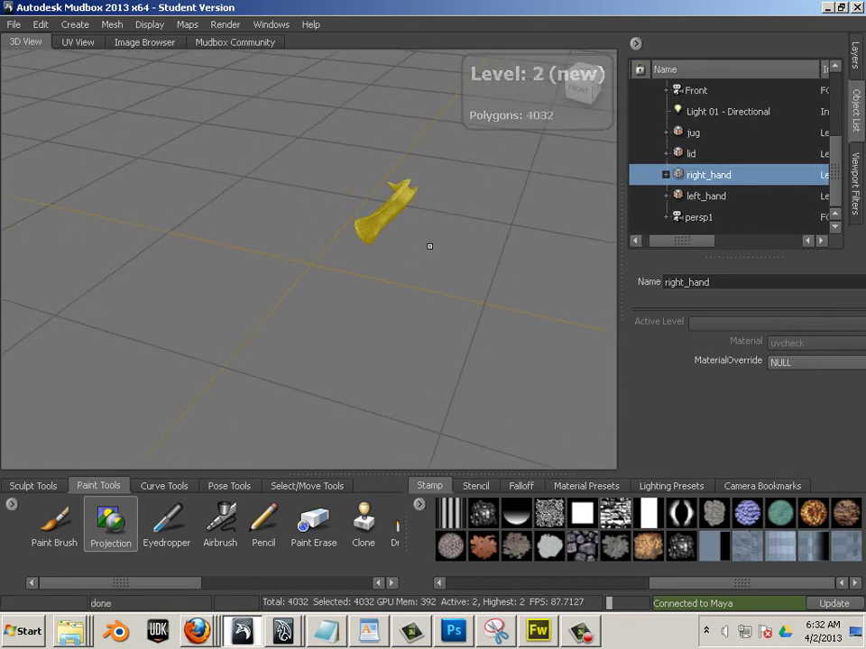
{"action": "key", "text": "shift+d"}
{"action": "key", "text": "shift+d"}
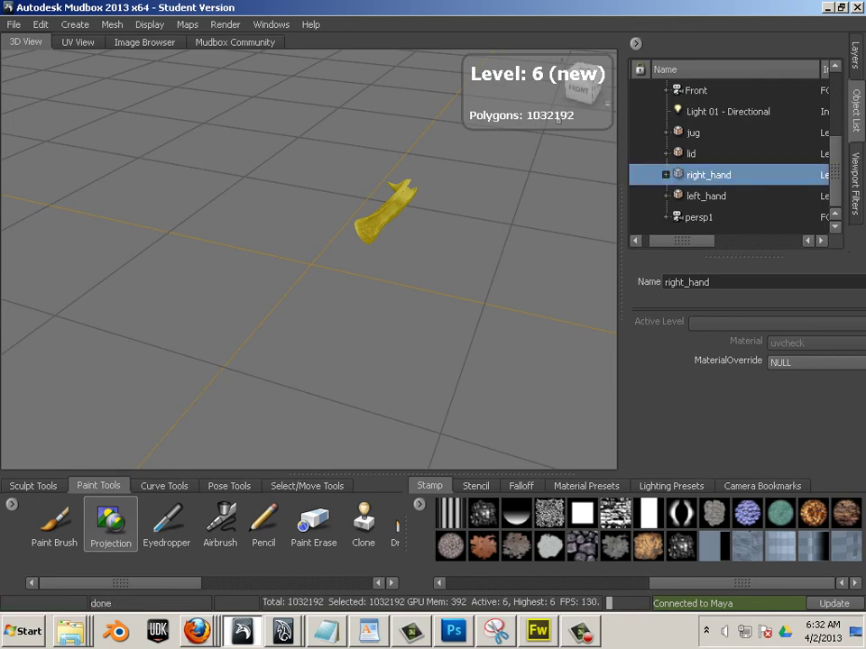
Hide the right_hand mesh, then show and select left_hand.
{"action": "left_click_drag", "start_coordinate": [690, 240], "coordinate": [640, 240]}
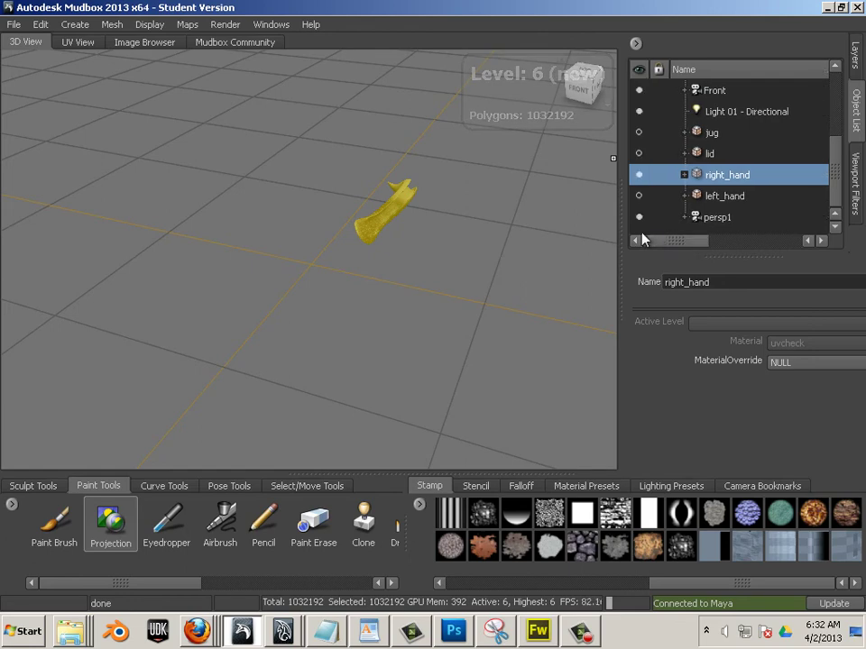
{"action": "left_click", "coordinate": [639, 175]}
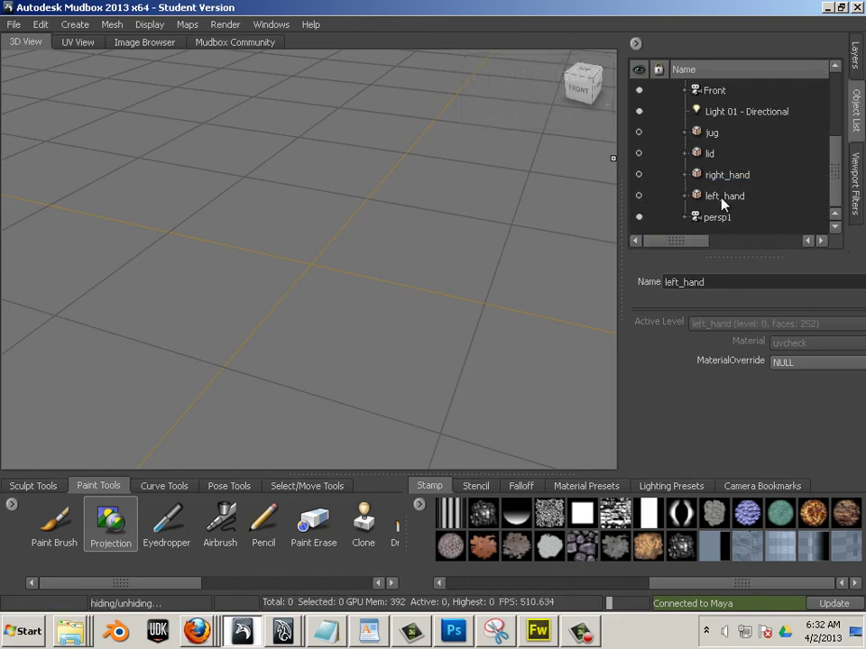
{"action": "left_click", "coordinate": [639, 196]}
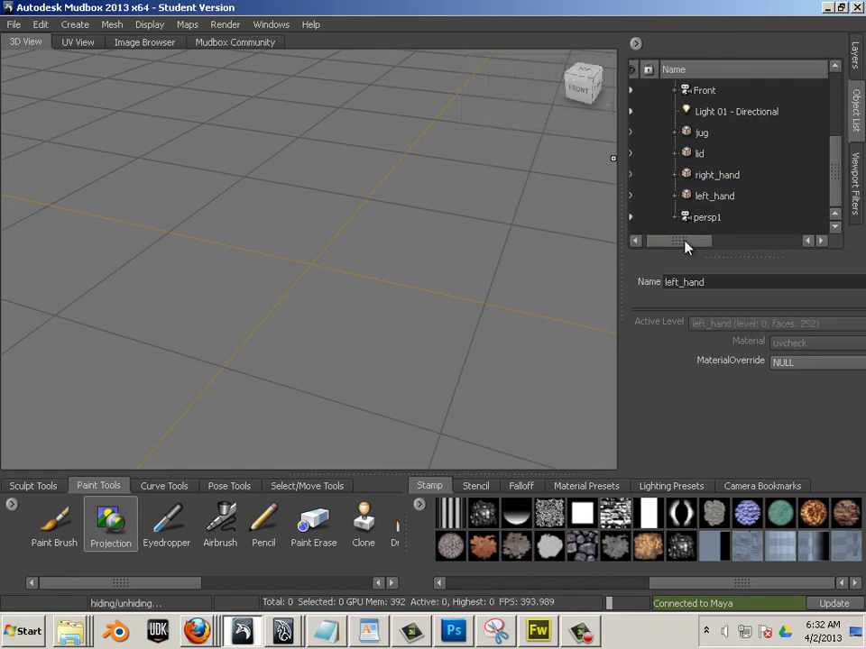
{"action": "left_click_drag", "start_coordinate": [685, 242], "coordinate": [675, 242]}
{"action": "left_click", "coordinate": [638, 196]}
{"action": "left_click", "coordinate": [720, 199]}
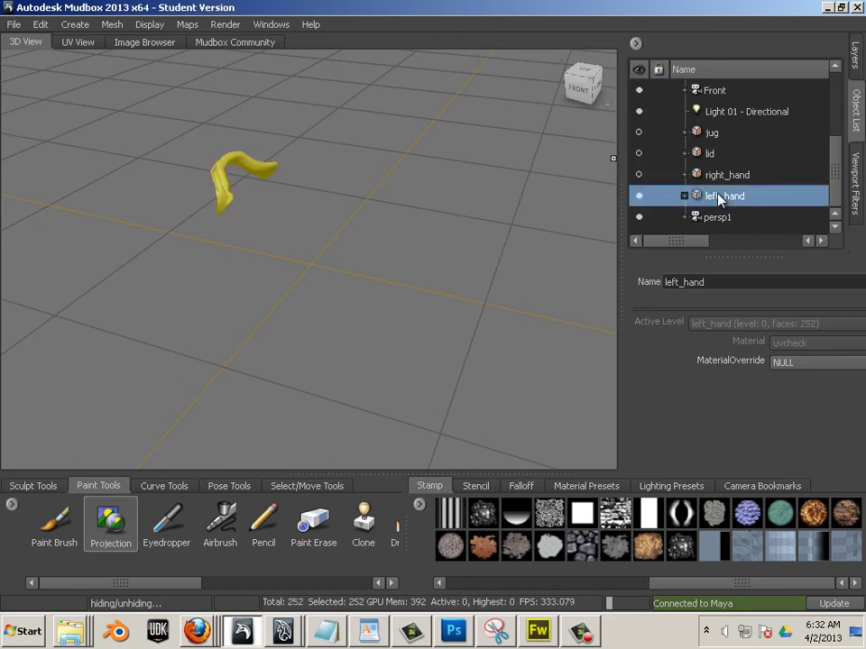
Subdivide the left_hand mesh repeatedly up to level 6.
{"action": "key", "text": "shift+d"}
{"action": "key", "text": "shift+d"}
{"action": "key", "text": "shift+d"}
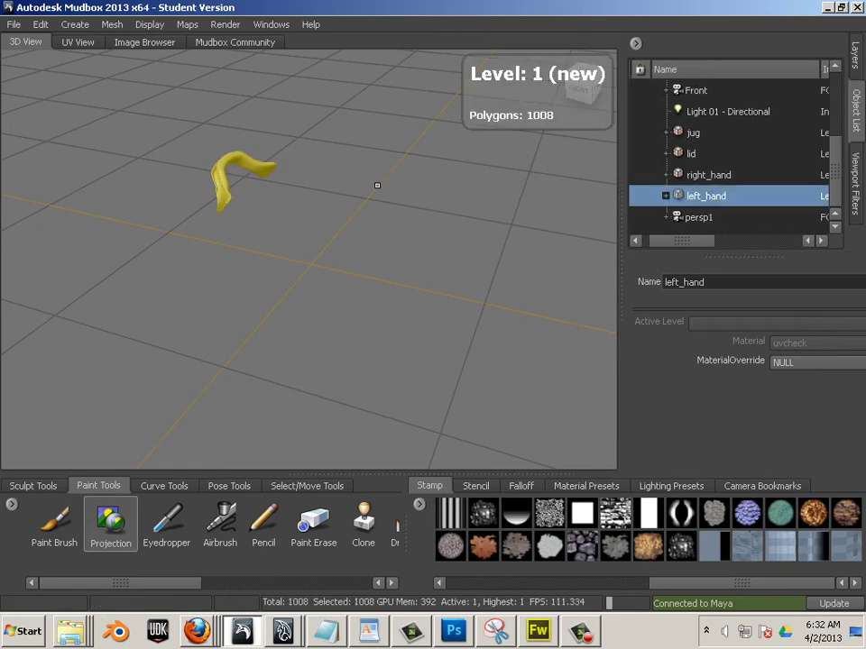
{"action": "key", "text": "shift+d"}
{"action": "key", "text": "shift+d"}
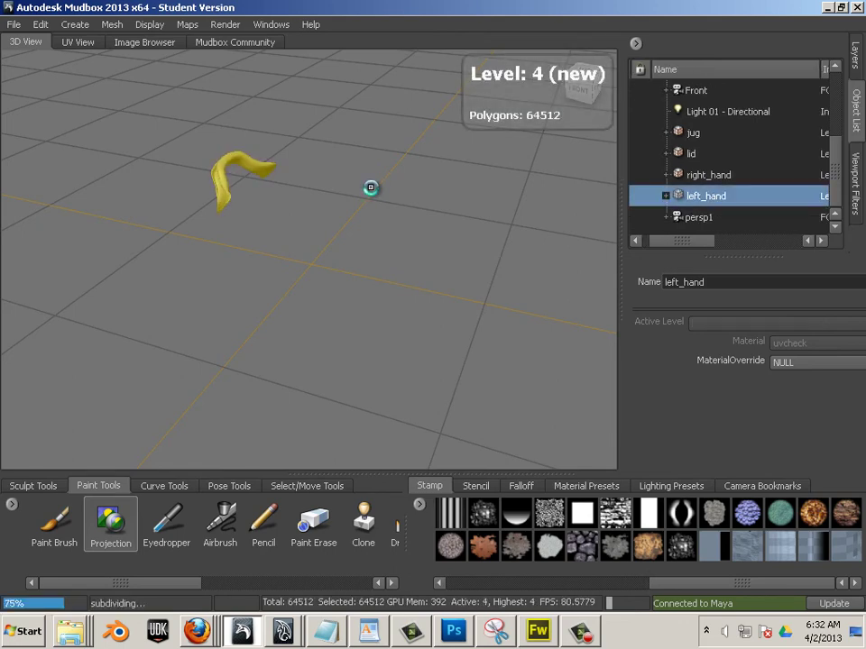
{"action": "key", "text": "shift+d"}
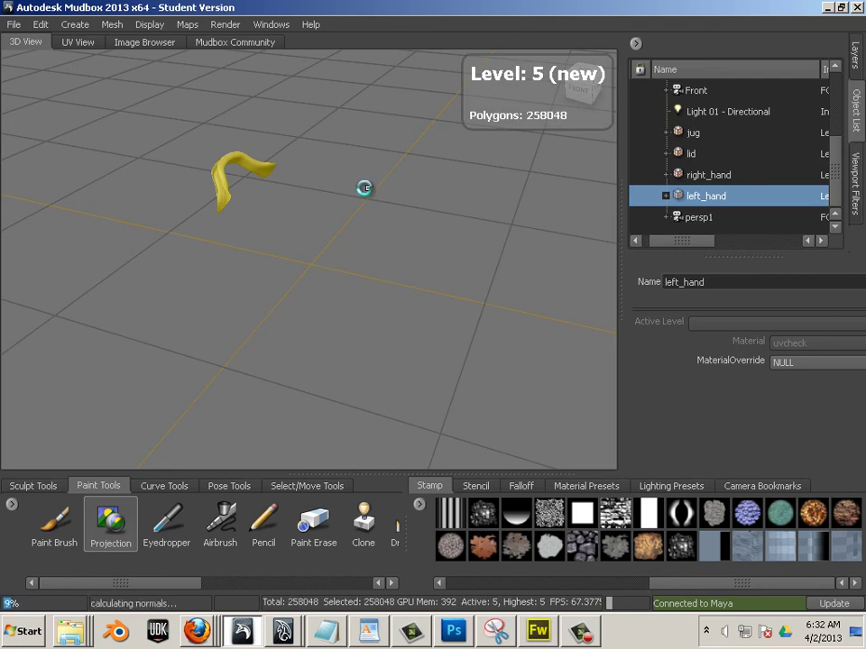
Unhide the right_hand, lid and jug meshes alongside left_hand, and select the jug.
{"action": "left_click_drag", "start_coordinate": [366, 282], "coordinate": [405, 257], "text": "alt"}
{"action": "left_click_drag", "start_coordinate": [690, 243], "coordinate": [659, 234]}
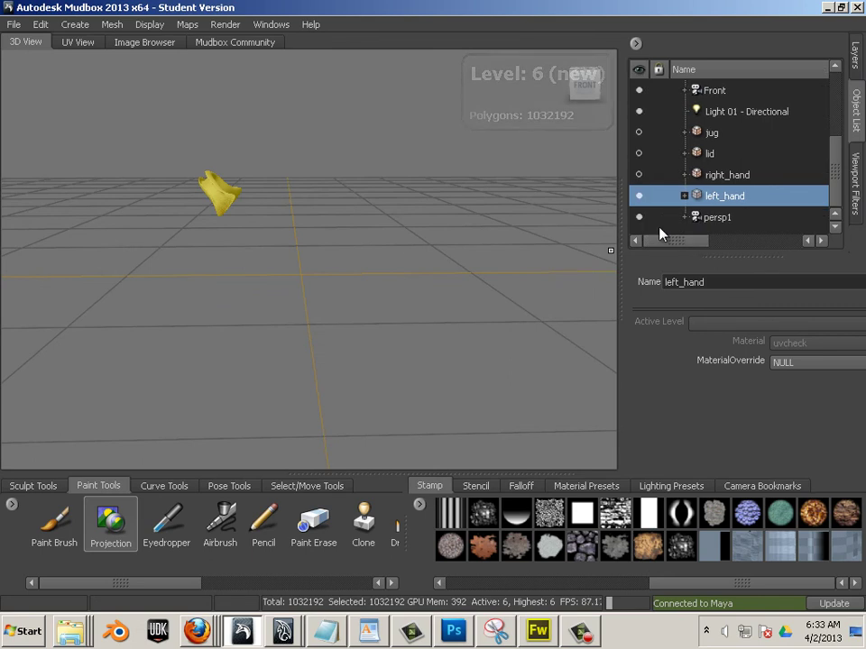
{"action": "left_click", "coordinate": [639, 175]}
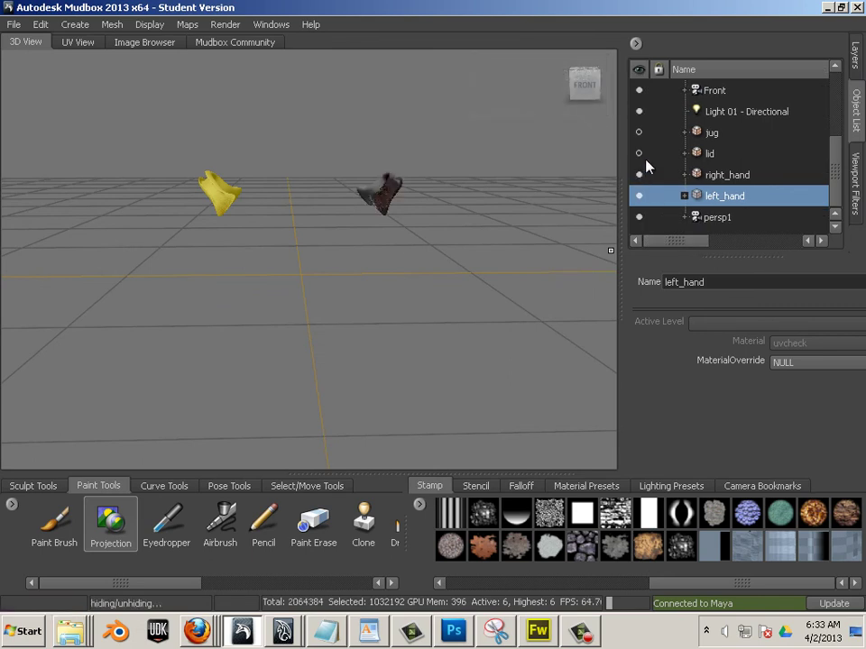
{"action": "left_click", "coordinate": [638, 132]}
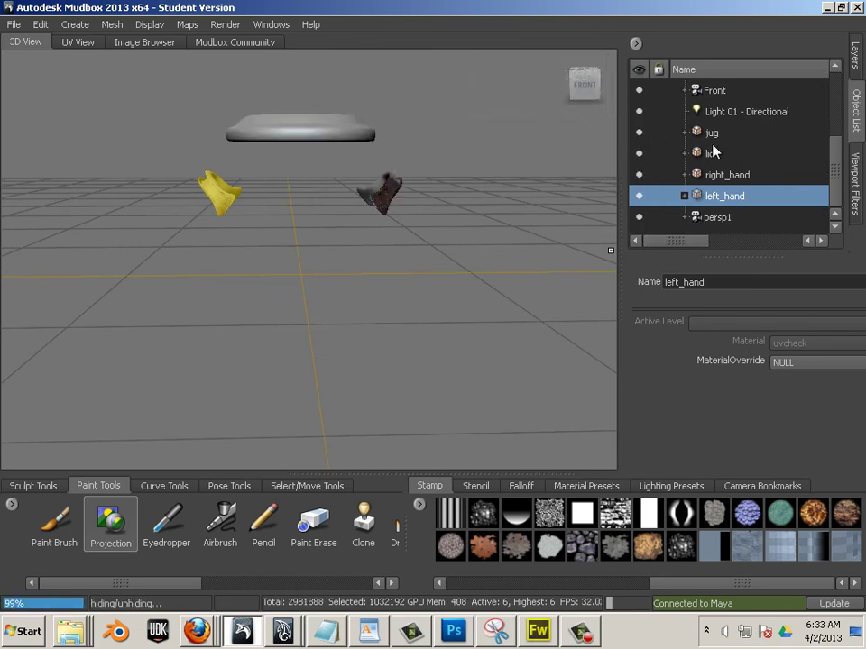
{"action": "left_click", "coordinate": [711, 132]}
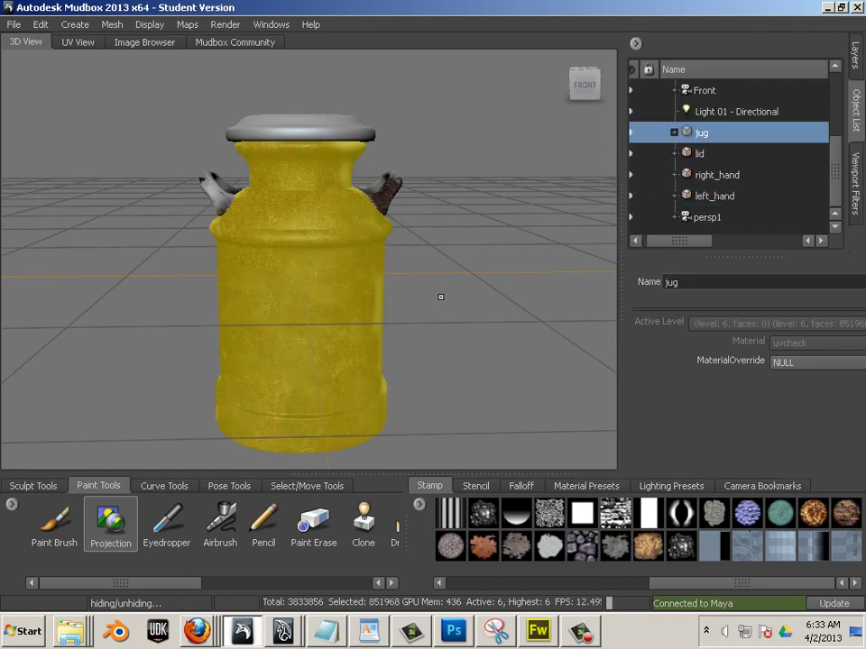
Examine the jug's neck and shoulder, the lid and both handles from several angles, including close up from below.
{"action": "mouse_move", "coordinate": [441, 295]}
{"action": "left_mouse_down", "text": "alt"}
{"action": "mouse_move", "coordinate": [406, 356]}
{"action": "mouse_move", "coordinate": [378, 294]}
{"action": "mouse_move", "coordinate": [336, 297]}
{"action": "left_mouse_up", "text": "alt"}
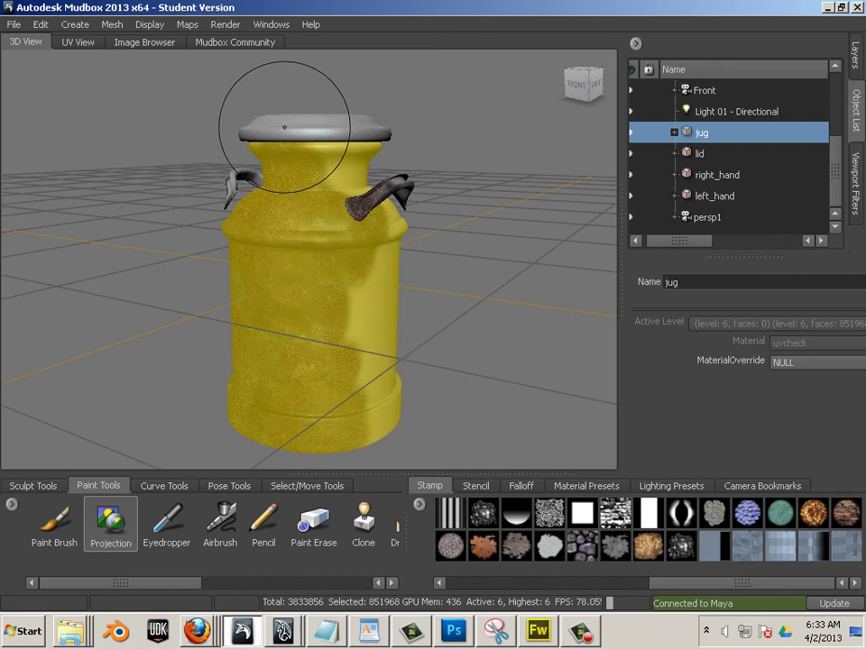
{"action": "mouse_move", "coordinate": [286, 135]}
{"action": "left_mouse_down", "text": "alt"}
{"action": "mouse_move", "coordinate": [328, 148]}
{"action": "mouse_move", "coordinate": [295, 190]}
{"action": "mouse_move", "coordinate": [295, 258]}
{"action": "left_mouse_up", "text": "alt"}
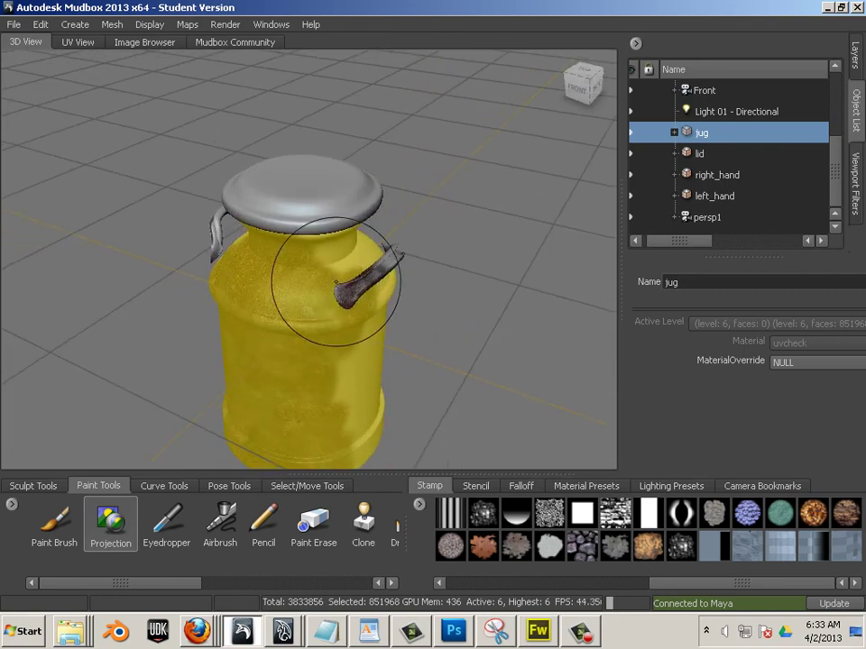
{"action": "left_click_drag", "start_coordinate": [265, 326], "coordinate": [383, 272], "text": "alt"}
{"action": "right_click_drag", "start_coordinate": [382, 272], "coordinate": [469, 306], "text": "alt"}
{"action": "left_click_drag", "start_coordinate": [347, 276], "coordinate": [336, 240], "text": "alt"}
{"action": "right_click_drag", "start_coordinate": [337, 240], "coordinate": [332, 260], "text": "alt"}
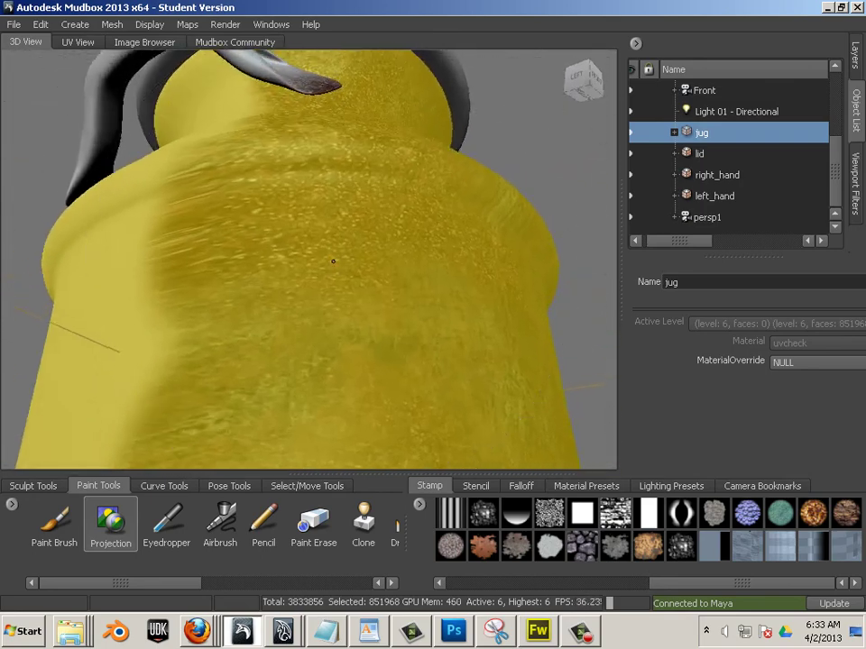
{"action": "middle_click_drag", "start_coordinate": [333, 261], "coordinate": [305, 315], "text": "alt"}
{"action": "mouse_move", "coordinate": [306, 315]}
{"action": "left_mouse_down", "text": "alt"}
{"action": "mouse_move", "coordinate": [321, 299]}
{"action": "mouse_move", "coordinate": [307, 286]}
{"action": "left_mouse_up", "text": "alt"}
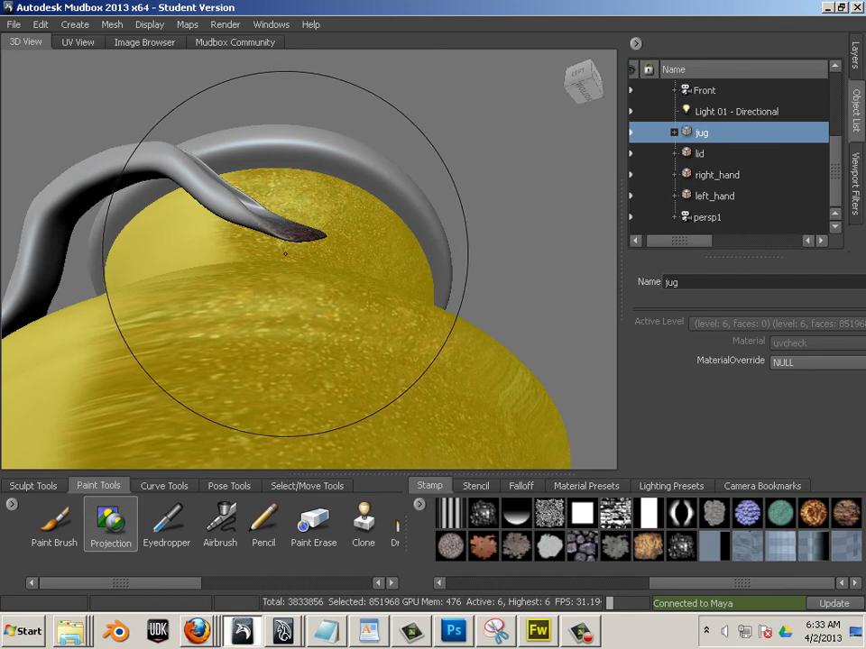
{"action": "left_click_drag", "start_coordinate": [286, 253], "coordinate": [352, 254]}
{"action": "mouse_move", "coordinate": [282, 271]}
{"action": "left_mouse_down", "text": "alt"}
{"action": "mouse_move", "coordinate": [320, 359]}
{"action": "mouse_move", "coordinate": [314, 367]}
{"action": "left_mouse_up", "text": "alt"}
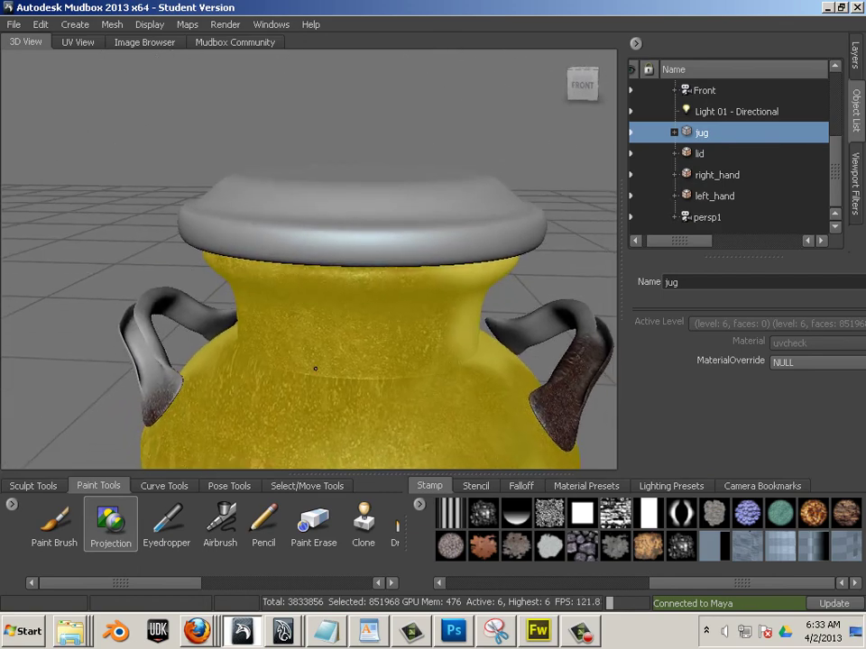
{"action": "right_click_drag", "start_coordinate": [314, 367], "coordinate": [320, 356], "text": "alt"}
{"action": "mouse_move", "coordinate": [319, 356]}
{"action": "middle_mouse_down", "text": "alt"}
{"action": "mouse_move", "coordinate": [349, 325]}
{"action": "mouse_move", "coordinate": [347, 300]}
{"action": "middle_mouse_up", "text": "alt"}
{"action": "left_click_drag", "start_coordinate": [390, 362], "coordinate": [455, 316], "text": "alt"}
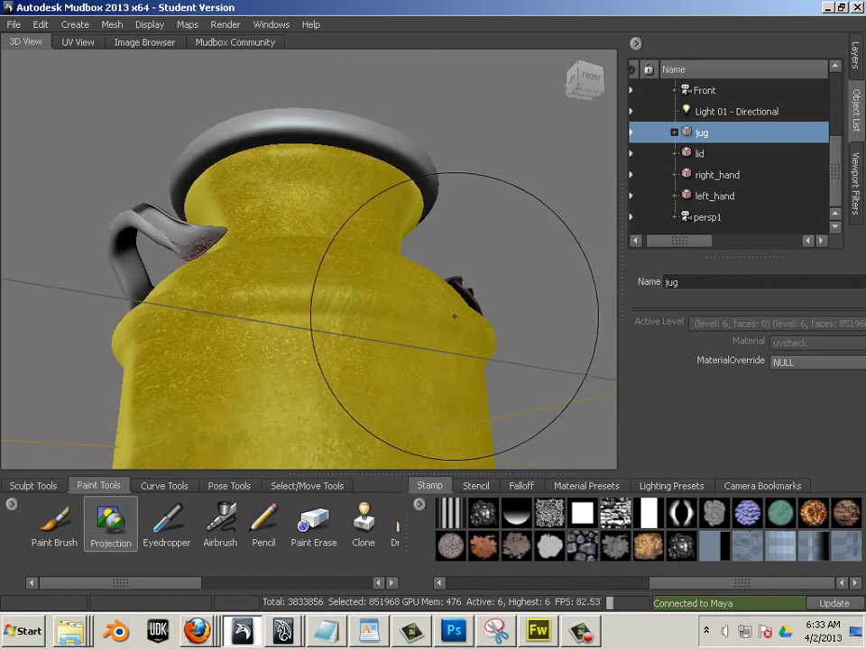
Examine the whole jug with its lid and both handles, orbiting from below to front views at a greater distance.
{"action": "left_click_drag", "start_coordinate": [286, 282], "coordinate": [196, 259], "text": "alt"}
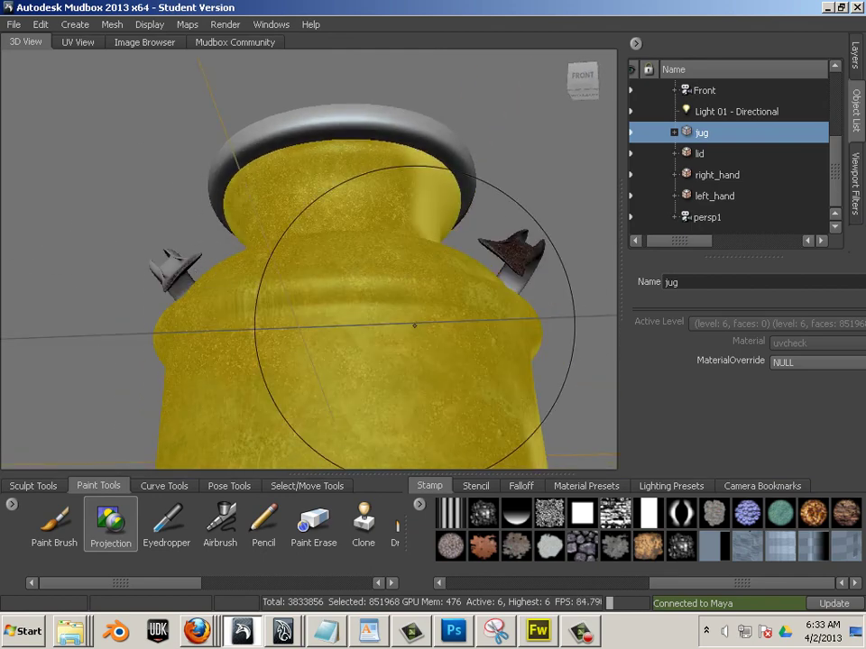
{"action": "left_click_drag", "start_coordinate": [415, 326], "coordinate": [407, 374], "text": "alt"}
{"action": "right_click_drag", "start_coordinate": [408, 374], "coordinate": [278, 325], "text": "alt"}
{"action": "left_click_drag", "start_coordinate": [277, 325], "coordinate": [379, 346], "text": "alt"}
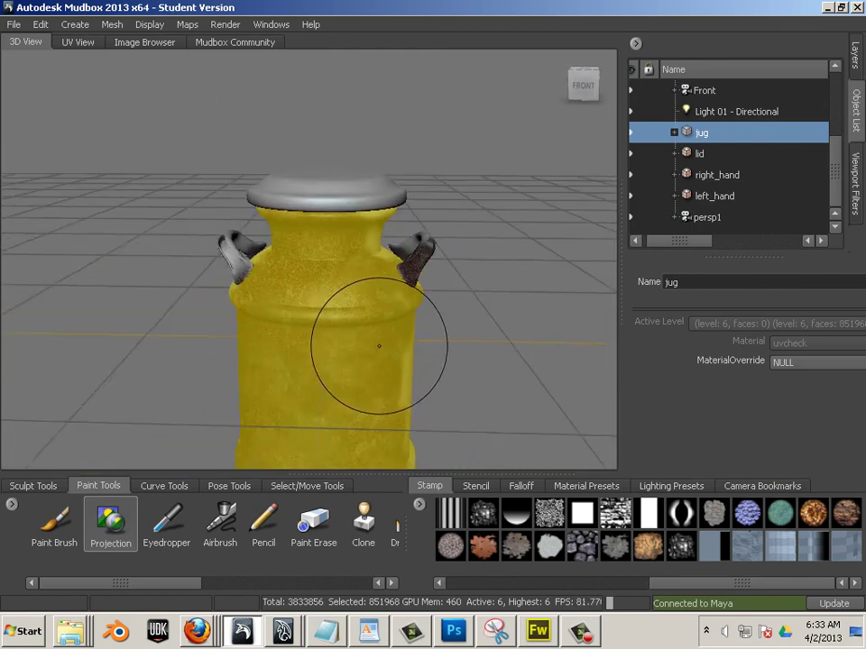
{"action": "middle_click_drag", "start_coordinate": [379, 346], "coordinate": [354, 315], "text": "alt"}
{"action": "mouse_move", "coordinate": [354, 314]}
{"action": "left_mouse_down", "text": "alt"}
{"action": "mouse_move", "coordinate": [345, 306]}
{"action": "mouse_move", "coordinate": [353, 313]}
{"action": "mouse_move", "coordinate": [346, 325]}
{"action": "mouse_move", "coordinate": [332, 313]}
{"action": "mouse_move", "coordinate": [352, 314]}
{"action": "mouse_move", "coordinate": [344, 317]}
{"action": "left_mouse_up", "text": "alt"}
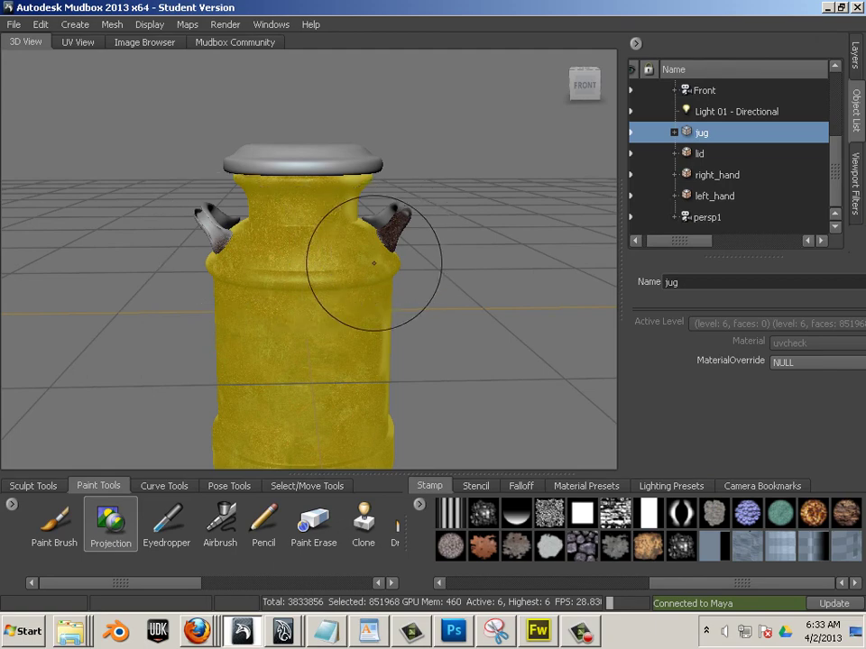
{"action": "left_click_drag", "start_coordinate": [275, 264], "coordinate": [368, 291], "text": "alt"}
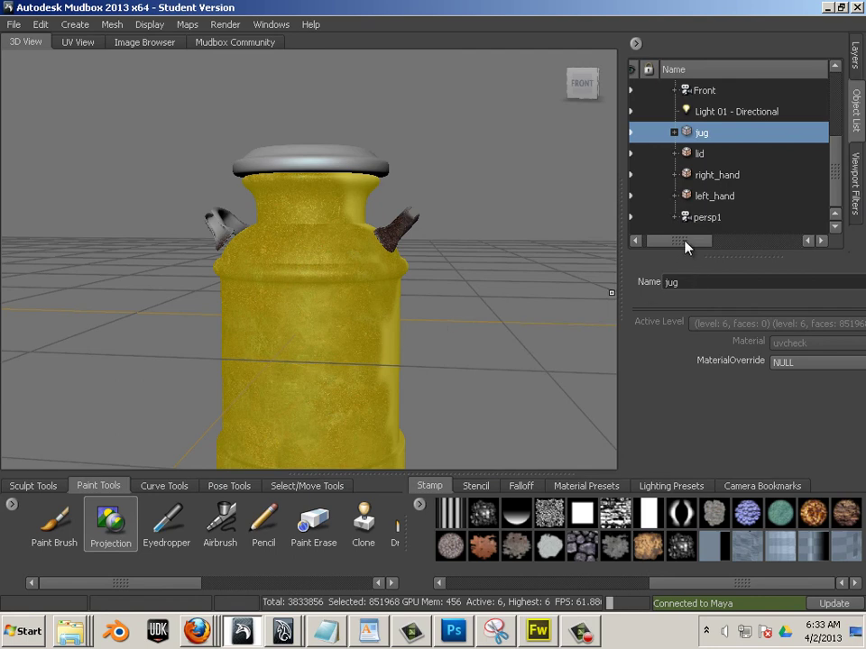
{"action": "left_click_drag", "start_coordinate": [672, 242], "coordinate": [661, 241]}
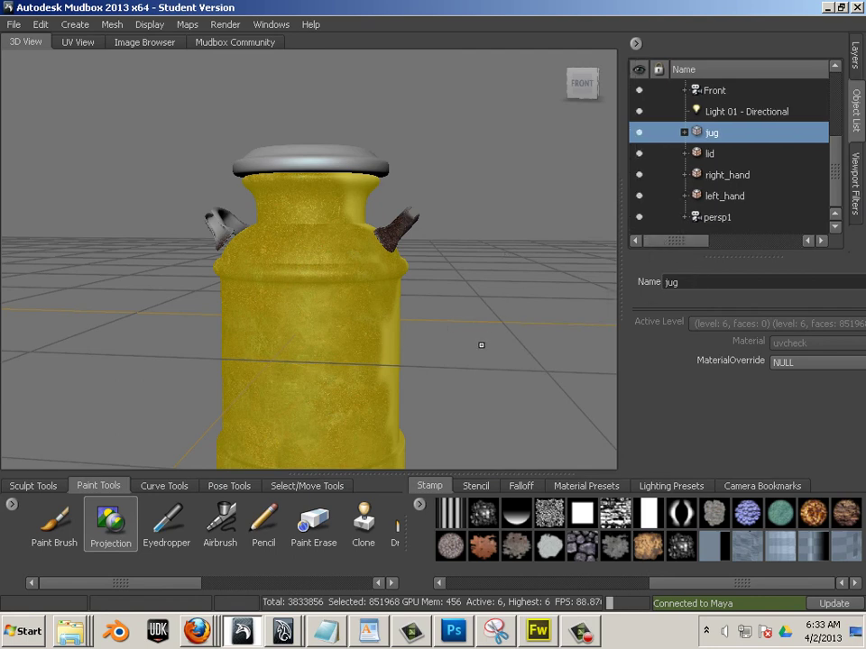
{"action": "mouse_move", "coordinate": [481, 344]}
{"action": "left_mouse_down", "text": "alt"}
{"action": "mouse_move", "coordinate": [475, 284]}
{"action": "mouse_move", "coordinate": [439, 321]}
{"action": "mouse_move", "coordinate": [381, 315]}
{"action": "mouse_move", "coordinate": [369, 323]}
{"action": "left_mouse_up", "text": "alt"}
Show the rust stencil over the model and deselect the jug mesh with the Objects selection tool.
{"action": "key", "text": "q"}
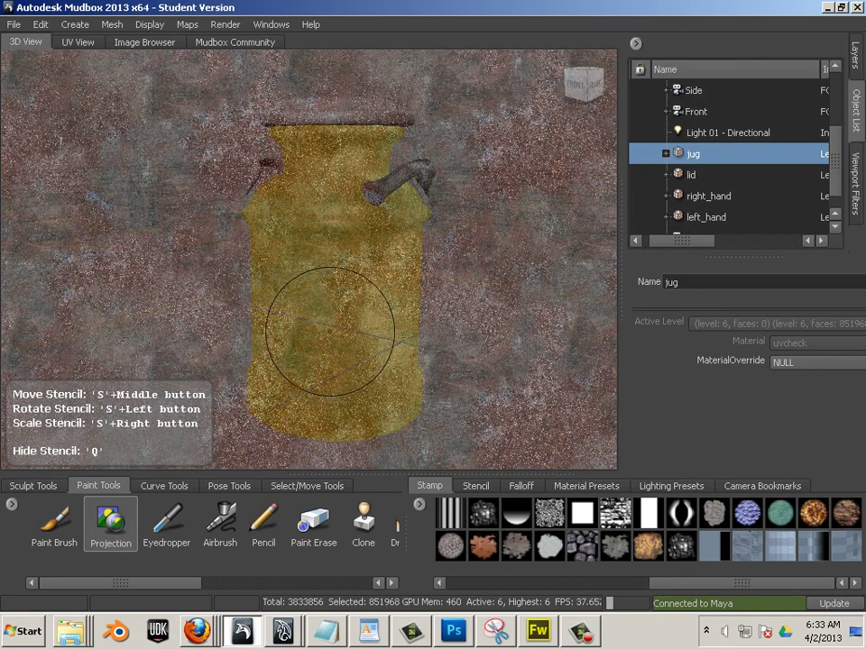
{"action": "key", "text": "q"}
{"action": "key", "text": "q"}
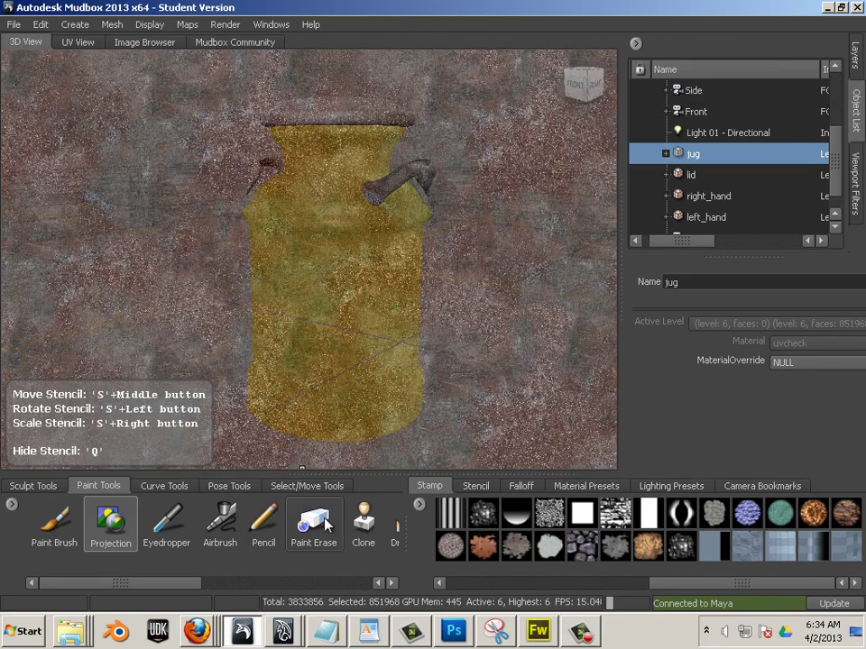
{"action": "left_click", "coordinate": [323, 487]}
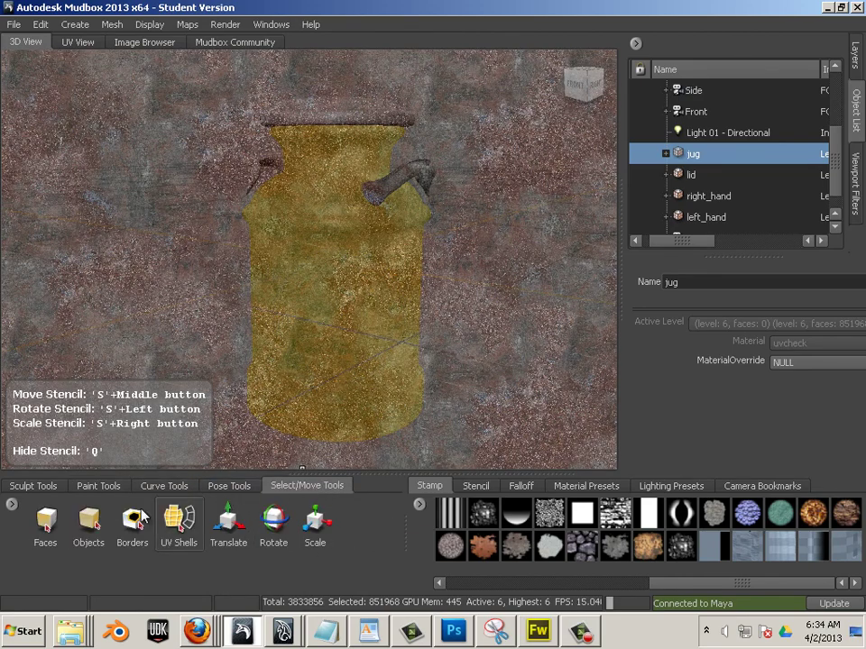
{"action": "left_click", "coordinate": [89, 521]}
{"action": "left_click", "coordinate": [137, 322]}
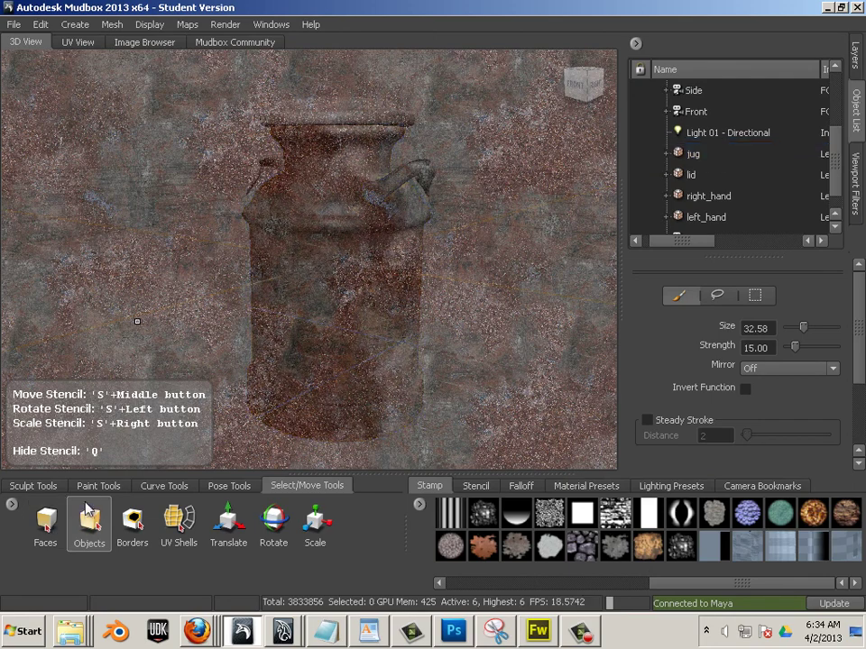
Project the rust texture with the Projection brush onto the front-right side of the body, neck and lid.
{"action": "left_click", "coordinate": [81, 489]}
{"action": "left_click", "coordinate": [111, 521]}
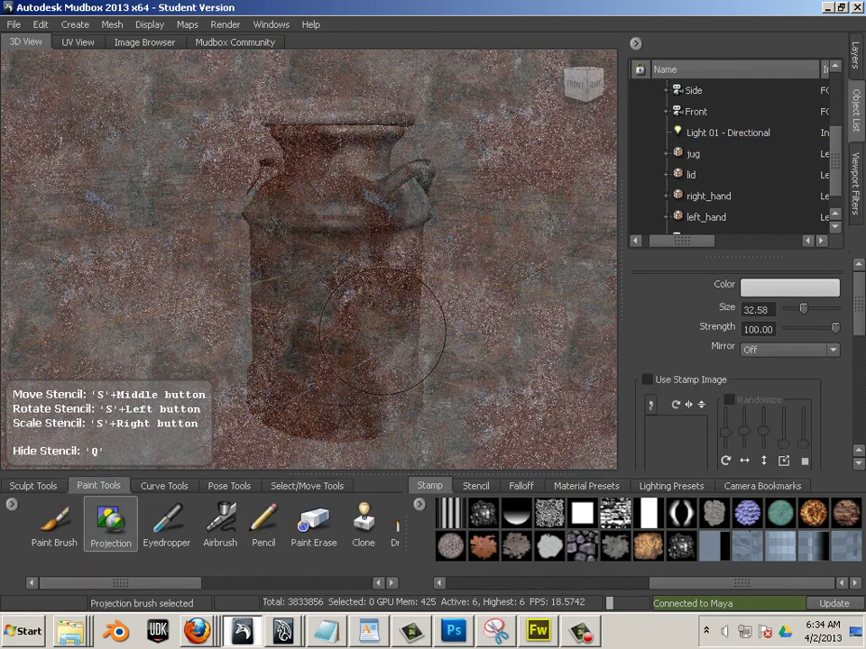
{"action": "key", "text": "q"}
{"action": "mouse_move", "coordinate": [363, 357]}
{"action": "left_mouse_down"}
{"action": "mouse_move", "coordinate": [388, 401]}
{"action": "mouse_move", "coordinate": [406, 280]}
{"action": "mouse_move", "coordinate": [361, 198]}
{"action": "mouse_move", "coordinate": [390, 167]}
{"action": "mouse_move", "coordinate": [275, 135]}
{"action": "mouse_move", "coordinate": [408, 112]}
{"action": "left_mouse_up"}
{"action": "left_click_drag", "start_coordinate": [424, 194], "coordinate": [365, 203], "text": "alt"}
Display the paint layers and project rust around the right handle, shoulder and neck and over the lid.
{"action": "key", "text": "q"}
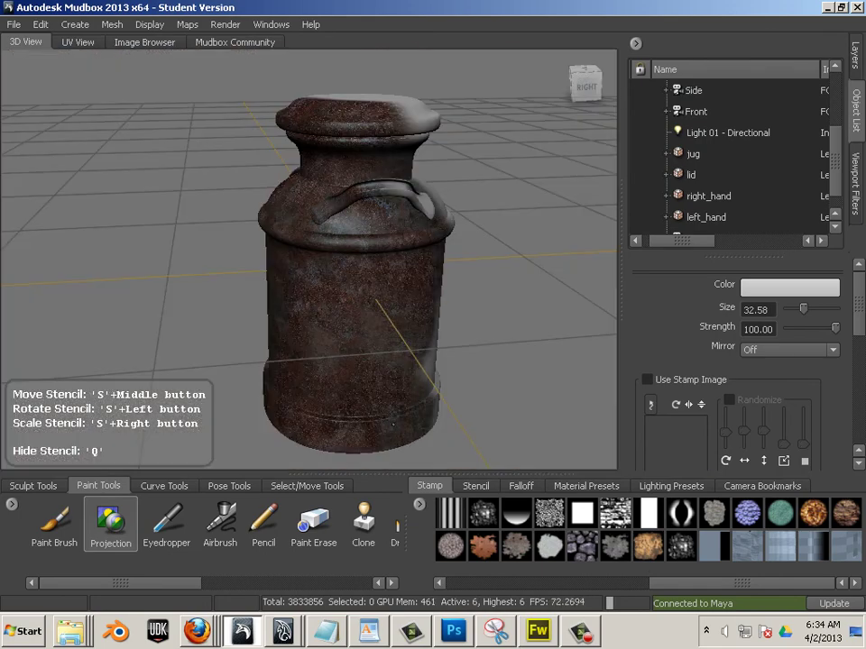
{"action": "key", "text": "q"}
{"action": "left_click", "coordinate": [856, 70]}
{"action": "key", "text": "q"}
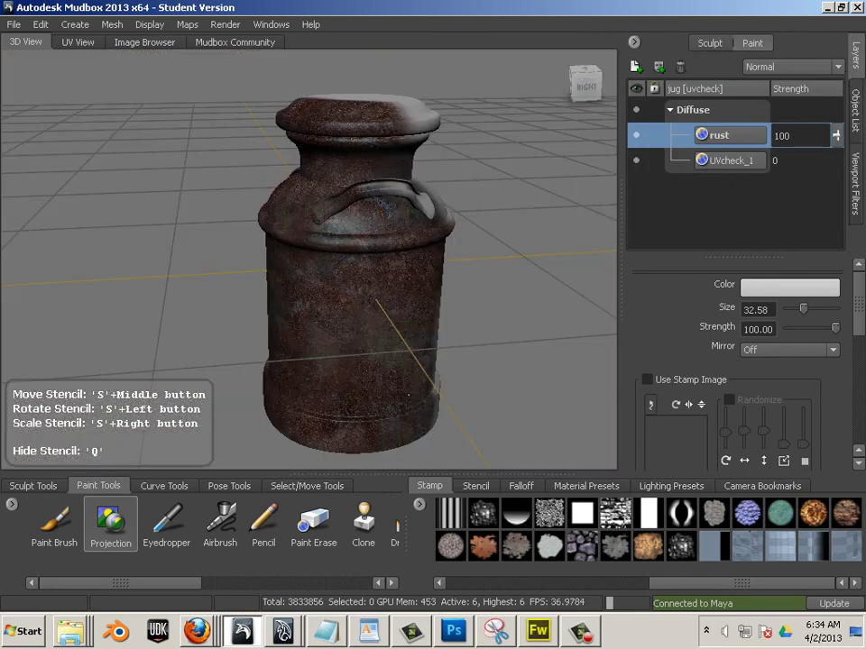
{"action": "mouse_move", "coordinate": [413, 175]}
{"action": "left_mouse_down"}
{"action": "mouse_move", "coordinate": [427, 200]}
{"action": "mouse_move", "coordinate": [289, 225]}
{"action": "left_mouse_up"}
{"action": "mouse_move", "coordinate": [278, 216]}
{"action": "left_mouse_down"}
{"action": "mouse_move", "coordinate": [352, 239]}
{"action": "mouse_move", "coordinate": [249, 209]}
{"action": "left_mouse_up"}
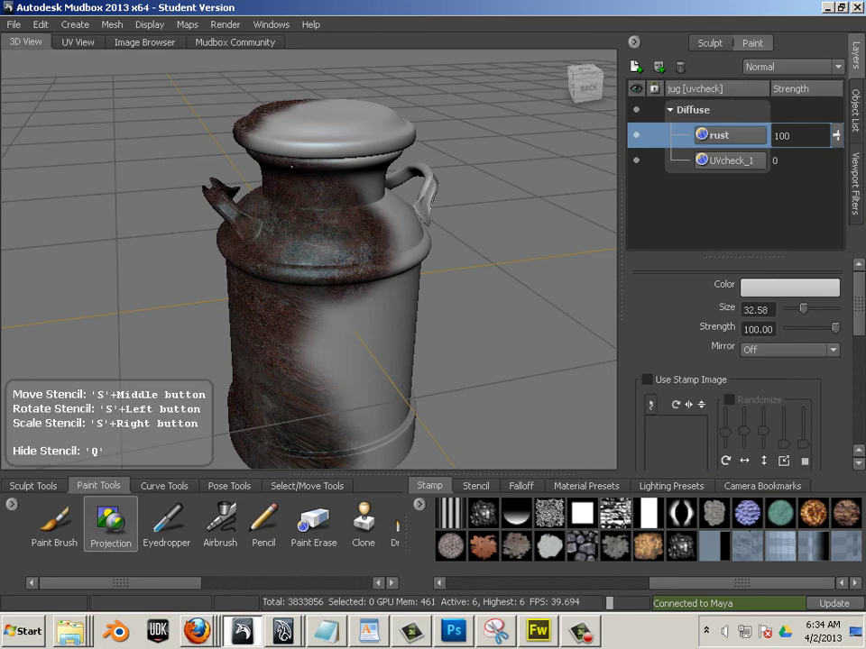
{"action": "mouse_move", "coordinate": [291, 166]}
{"action": "left_mouse_down"}
{"action": "mouse_move", "coordinate": [326, 113]}
{"action": "mouse_move", "coordinate": [341, 127]}
{"action": "left_mouse_up"}
Project rust over the back of the jug's body down to its base, working around toward the left side.
{"action": "right_click_drag", "start_coordinate": [397, 226], "coordinate": [356, 296], "text": "alt"}
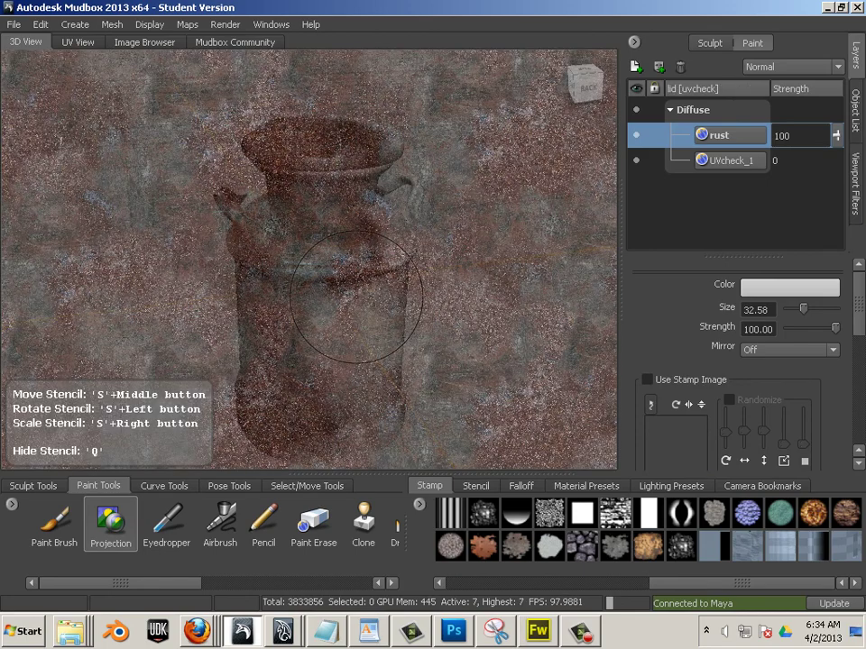
{"action": "mouse_move", "coordinate": [355, 293]}
{"action": "left_mouse_down"}
{"action": "mouse_move", "coordinate": [338, 320]}
{"action": "mouse_move", "coordinate": [342, 402]}
{"action": "mouse_move", "coordinate": [320, 420]}
{"action": "left_mouse_up"}
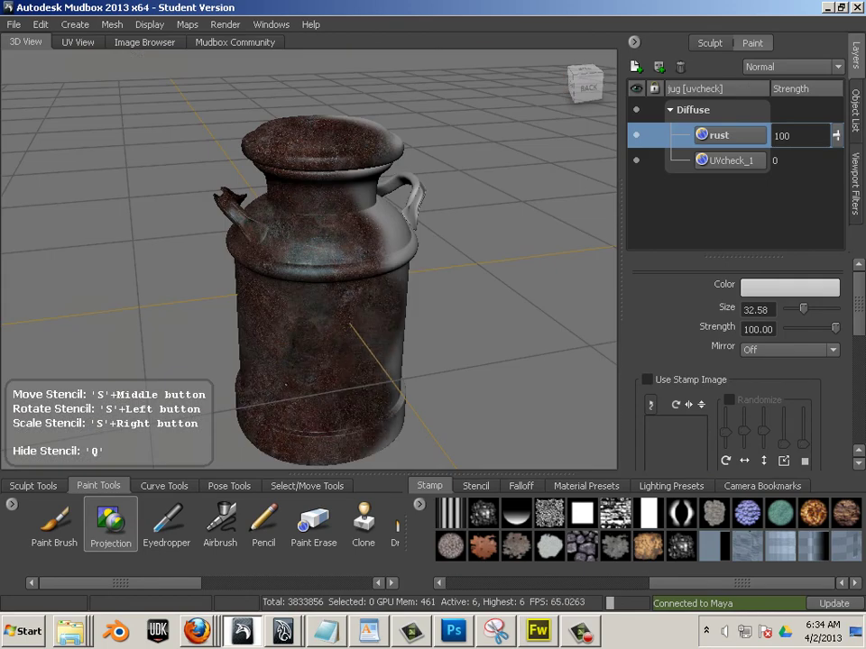
{"action": "left_click_drag", "start_coordinate": [286, 384], "coordinate": [291, 370]}
{"action": "left_click_drag", "start_coordinate": [361, 361], "coordinate": [275, 324], "text": "alt"}
{"action": "mouse_move", "coordinate": [302, 347]}
{"action": "left_mouse_down"}
{"action": "mouse_move", "coordinate": [341, 363]}
{"action": "mouse_move", "coordinate": [333, 341]}
{"action": "mouse_move", "coordinate": [357, 275]}
{"action": "left_mouse_up"}
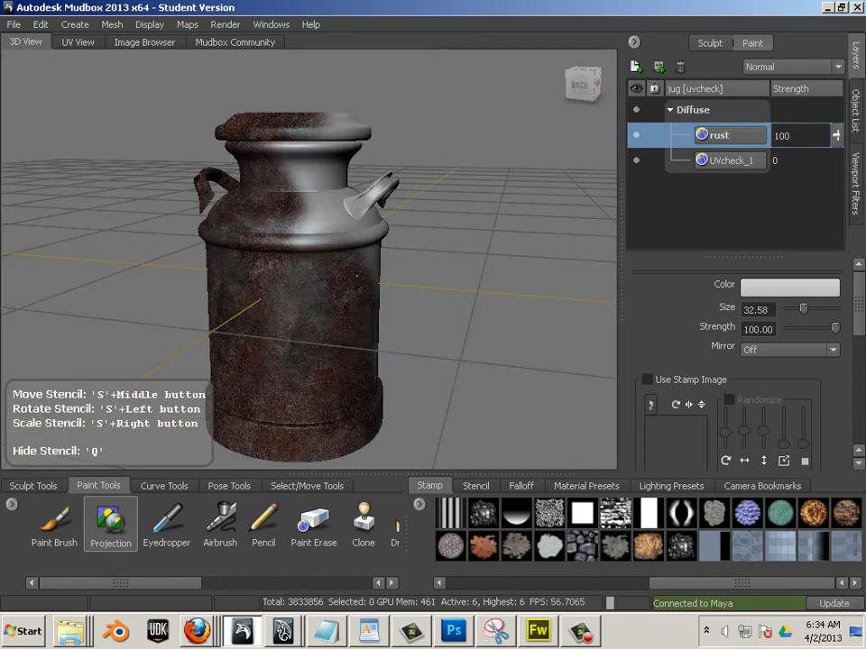
Project rust onto the bare back portions of the jug's shoulder, neck and lid.
{"action": "mouse_move", "coordinate": [287, 212]}
{"action": "left_mouse_down"}
{"action": "mouse_move", "coordinate": [226, 167]}
{"action": "mouse_move", "coordinate": [257, 109]}
{"action": "left_mouse_up"}
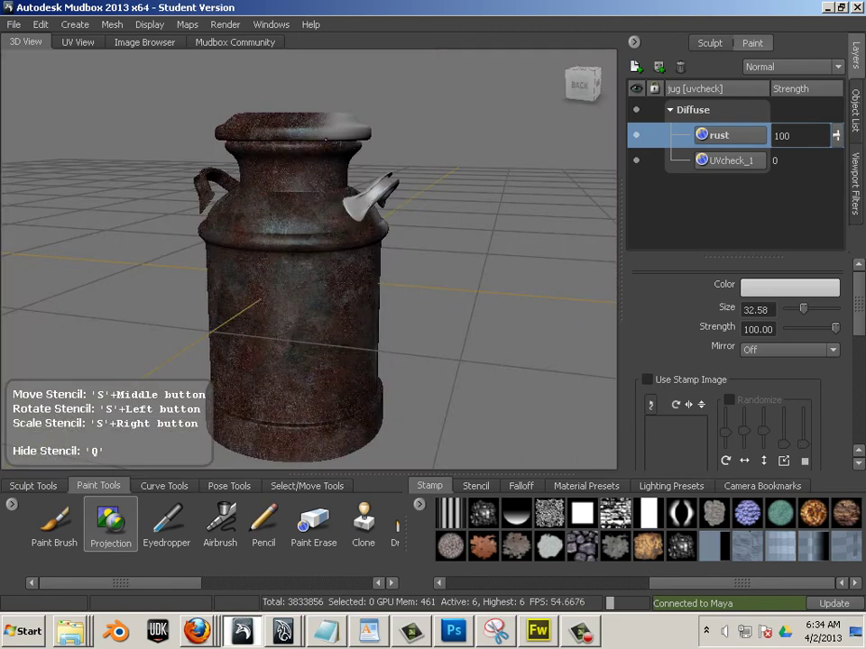
{"action": "mouse_move", "coordinate": [326, 139]}
{"action": "left_mouse_down"}
{"action": "mouse_move", "coordinate": [350, 124]}
{"action": "mouse_move", "coordinate": [340, 139]}
{"action": "mouse_move", "coordinate": [293, 149]}
{"action": "left_mouse_up"}
{"action": "left_click_drag", "start_coordinate": [299, 99], "coordinate": [320, 131]}
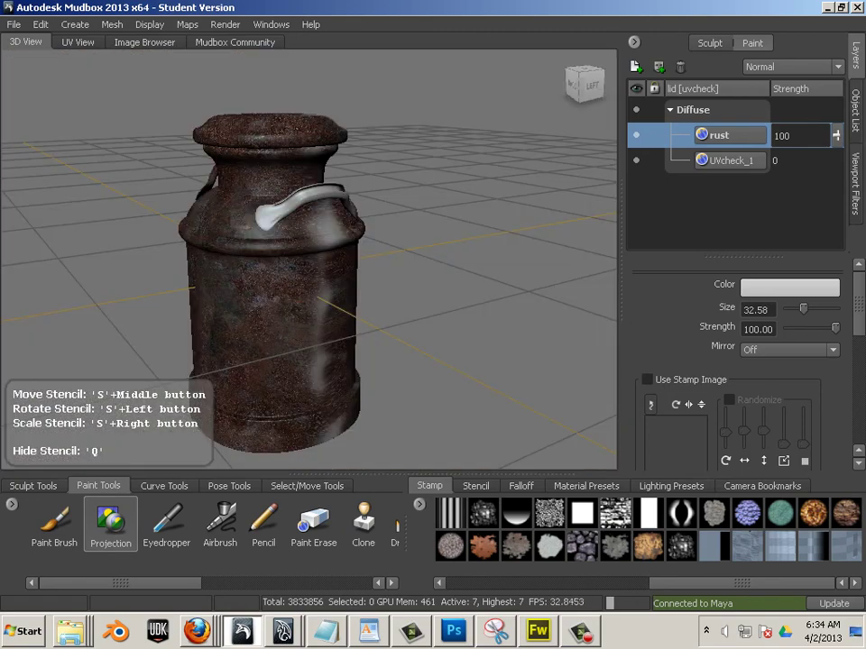
Project rust onto the jug's left side, covering the unpainted handle, the body streaks and the lid edge.
{"action": "left_click_drag", "start_coordinate": [338, 180], "coordinate": [285, 219], "text": "alt"}
{"action": "mouse_move", "coordinate": [194, 236]}
{"action": "left_mouse_down"}
{"action": "mouse_move", "coordinate": [275, 213]}
{"action": "mouse_move", "coordinate": [262, 236]}
{"action": "left_mouse_up"}
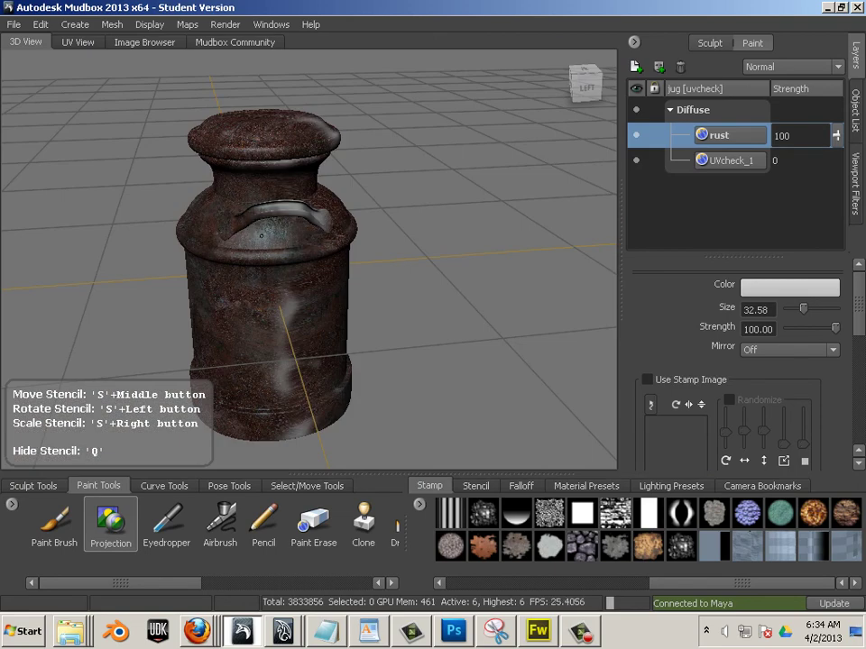
{"action": "left_click_drag", "start_coordinate": [275, 297], "coordinate": [297, 208], "text": "alt"}
{"action": "mouse_move", "coordinate": [306, 338]}
{"action": "left_mouse_down"}
{"action": "mouse_move", "coordinate": [311, 387]}
{"action": "mouse_move", "coordinate": [254, 310]}
{"action": "mouse_move", "coordinate": [318, 176]}
{"action": "mouse_move", "coordinate": [298, 136]}
{"action": "mouse_move", "coordinate": [352, 243]}
{"action": "left_mouse_up"}
{"action": "left_click_drag", "start_coordinate": [271, 139], "coordinate": [340, 168]}
Project rust down the front of the jug and across its underside.
{"action": "left_click_drag", "start_coordinate": [380, 194], "coordinate": [366, 117], "text": "alt"}
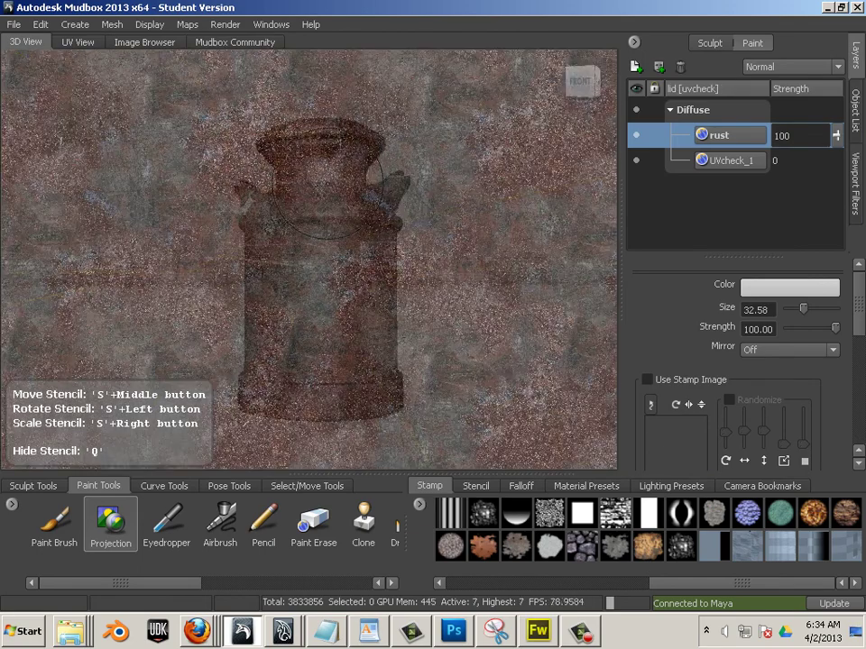
{"action": "mouse_move", "coordinate": [329, 216]}
{"action": "left_mouse_down"}
{"action": "mouse_move", "coordinate": [348, 395]}
{"action": "mouse_move", "coordinate": [347, 388]}
{"action": "left_mouse_up"}
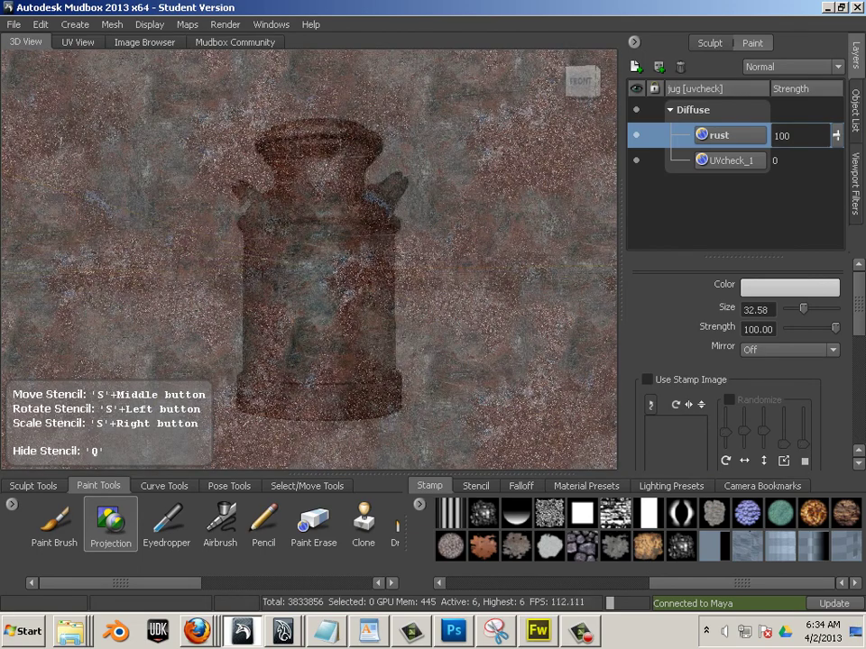
{"action": "left_click_drag", "start_coordinate": [314, 347], "coordinate": [333, 285], "text": "alt"}
{"action": "mouse_move", "coordinate": [359, 207]}
{"action": "left_mouse_down"}
{"action": "mouse_move", "coordinate": [318, 239]}
{"action": "mouse_move", "coordinate": [331, 218]}
{"action": "mouse_move", "coordinate": [199, 198]}
{"action": "mouse_move", "coordinate": [328, 285]}
{"action": "left_mouse_up"}
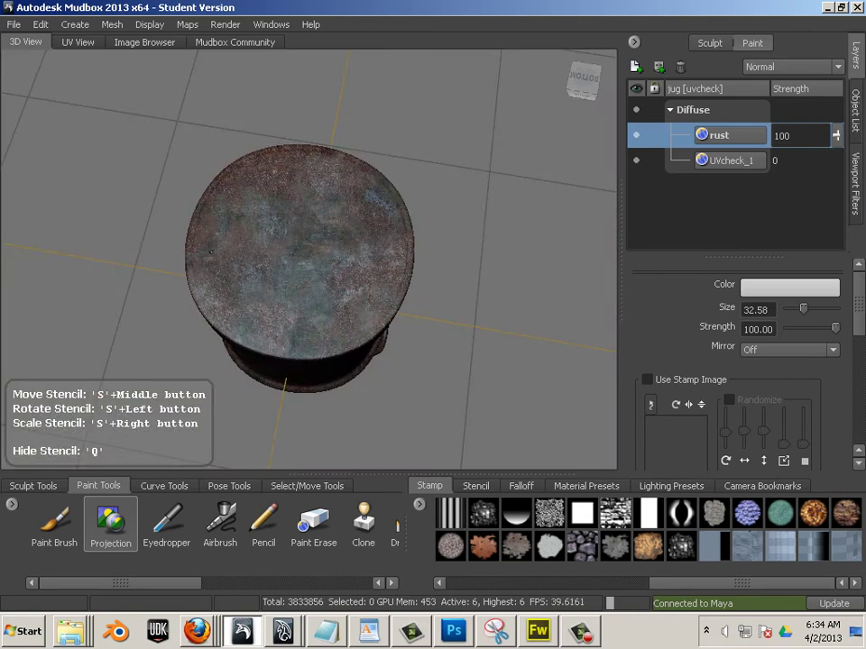
{"action": "left_click_drag", "start_coordinate": [211, 251], "coordinate": [207, 247]}
Project more rust over the jug from further angles, including down the left side of the body to the base.
{"action": "mouse_move", "coordinate": [287, 257]}
{"action": "left_mouse_down", "text": "alt"}
{"action": "mouse_move", "coordinate": [305, 347]}
{"action": "mouse_move", "coordinate": [302, 339]}
{"action": "left_mouse_up", "text": "alt"}
{"action": "mouse_move", "coordinate": [350, 270]}
{"action": "left_mouse_down"}
{"action": "mouse_move", "coordinate": [347, 321]}
{"action": "mouse_move", "coordinate": [267, 325]}
{"action": "left_mouse_up"}
{"action": "left_click_drag", "start_coordinate": [320, 366], "coordinate": [311, 359]}
{"action": "mouse_move", "coordinate": [270, 361]}
{"action": "left_mouse_down", "text": "alt"}
{"action": "mouse_move", "coordinate": [348, 334]}
{"action": "mouse_move", "coordinate": [287, 311]}
{"action": "mouse_move", "coordinate": [281, 321]}
{"action": "mouse_move", "coordinate": [291, 323]}
{"action": "left_mouse_up", "text": "alt"}
{"action": "left_click_drag", "start_coordinate": [290, 323], "coordinate": [252, 433]}
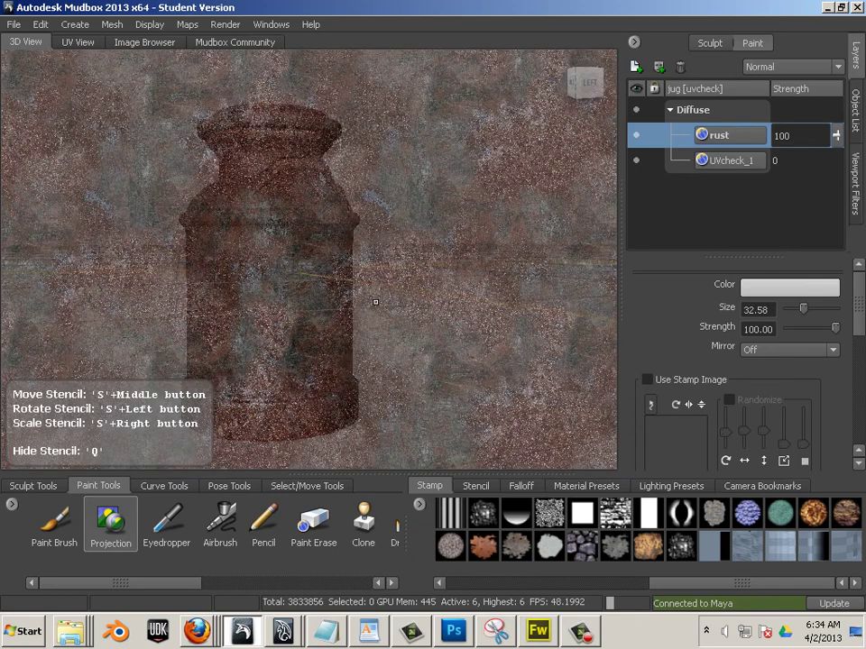
Enable Falloff based on Facing Angle for the Projection brush and set the Falloff Start Angle to 0.
{"action": "left_click_drag", "start_coordinate": [375, 302], "coordinate": [322, 307], "text": "alt"}
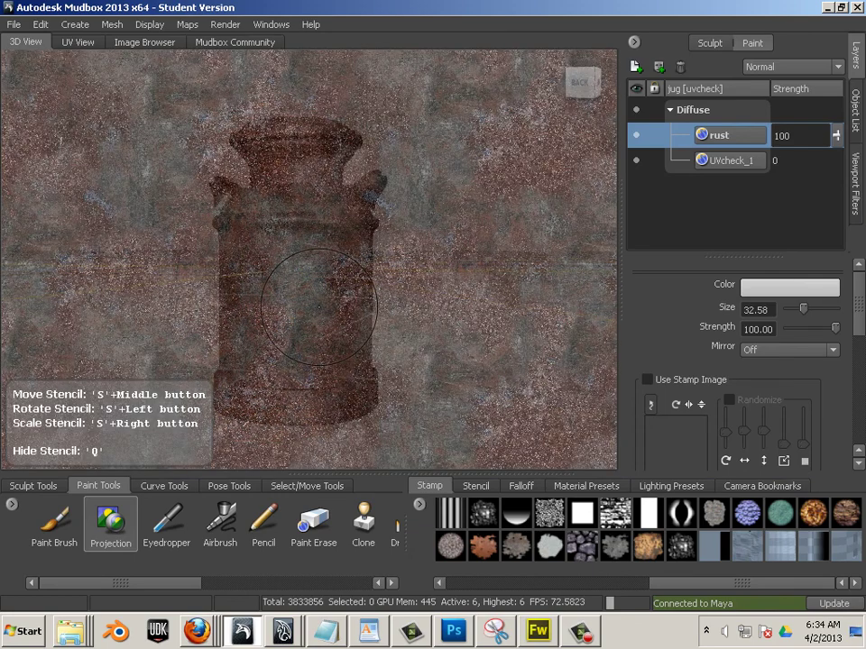
{"action": "left_click_drag", "start_coordinate": [856, 313], "coordinate": [857, 394]}
{"action": "left_click", "coordinate": [649, 432]}
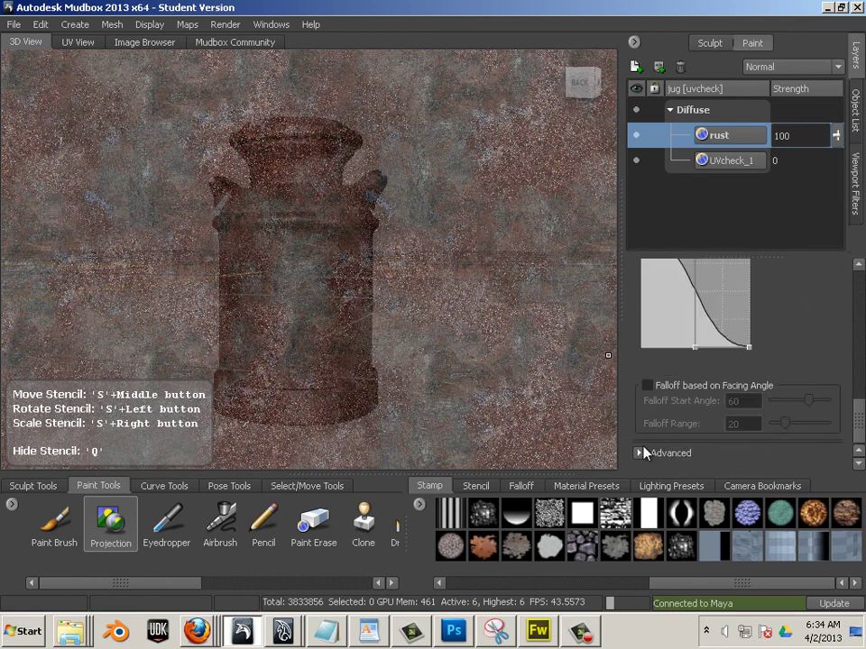
{"action": "left_click", "coordinate": [641, 453]}
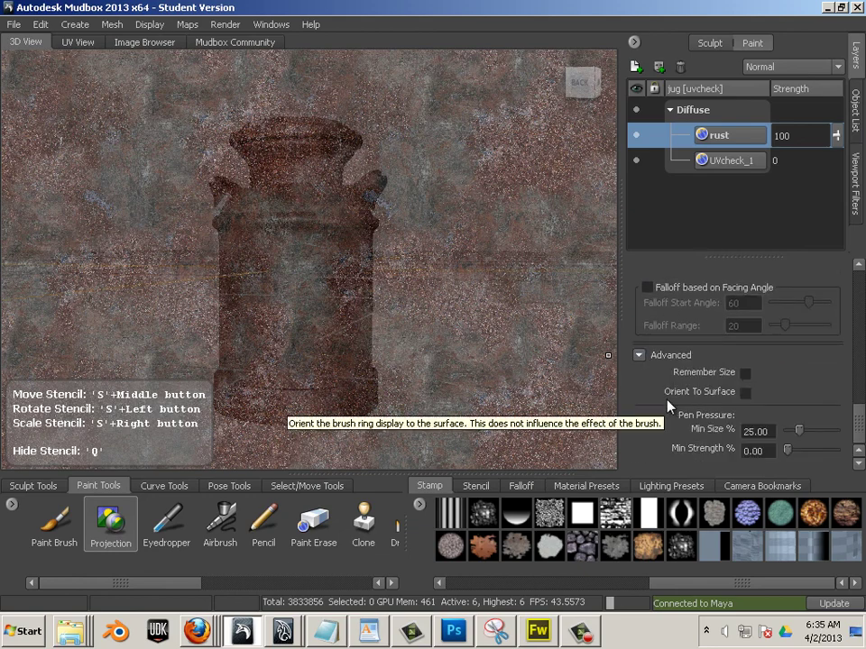
{"action": "scroll", "coordinate": [648, 395], "scroll_direction": "up", "scroll_amount": 1}
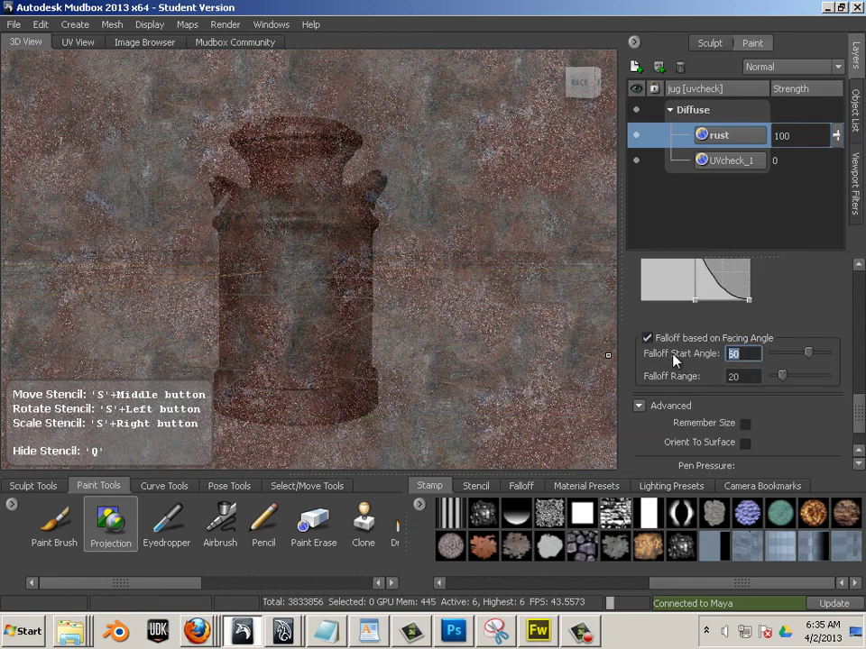
{"action": "mouse_move", "coordinate": [675, 360]}
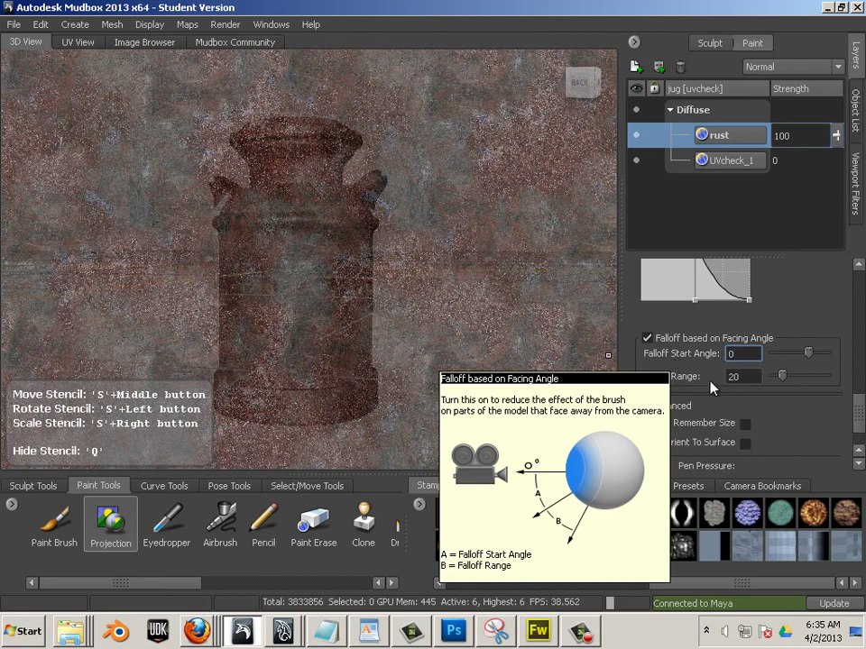
{"action": "key", "text": "Tab"}
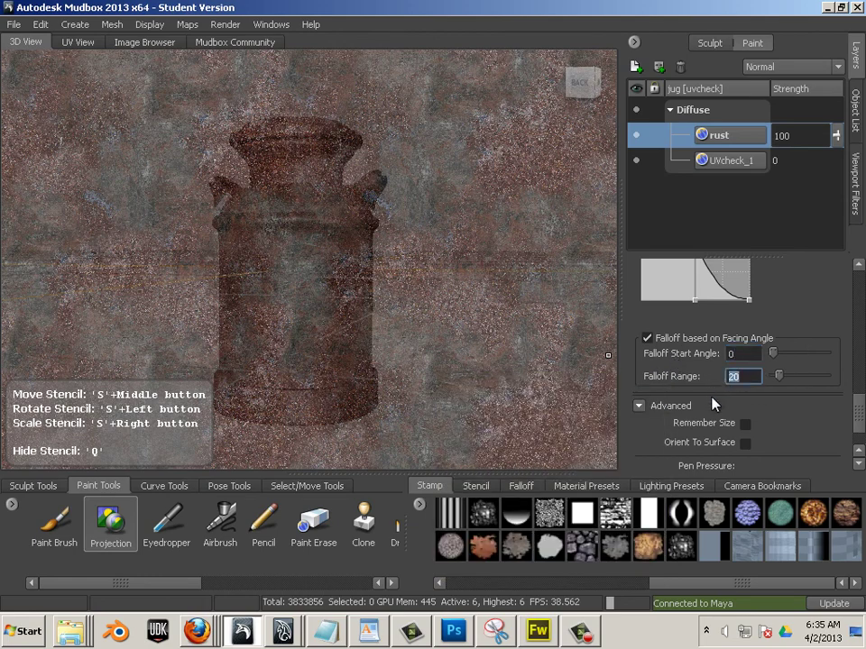
Project rust onto the back of the jug's body using the facing-angle falloff, and turn to the underside.
{"action": "key", "text": "q"}
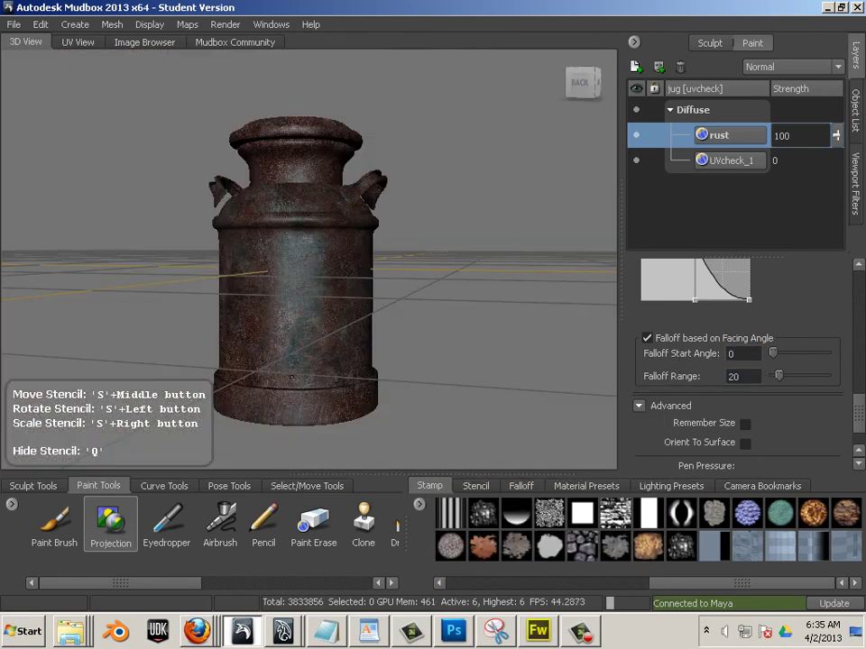
{"action": "key", "text": "q"}
{"action": "left_click_drag", "start_coordinate": [216, 258], "coordinate": [289, 187], "text": "alt"}
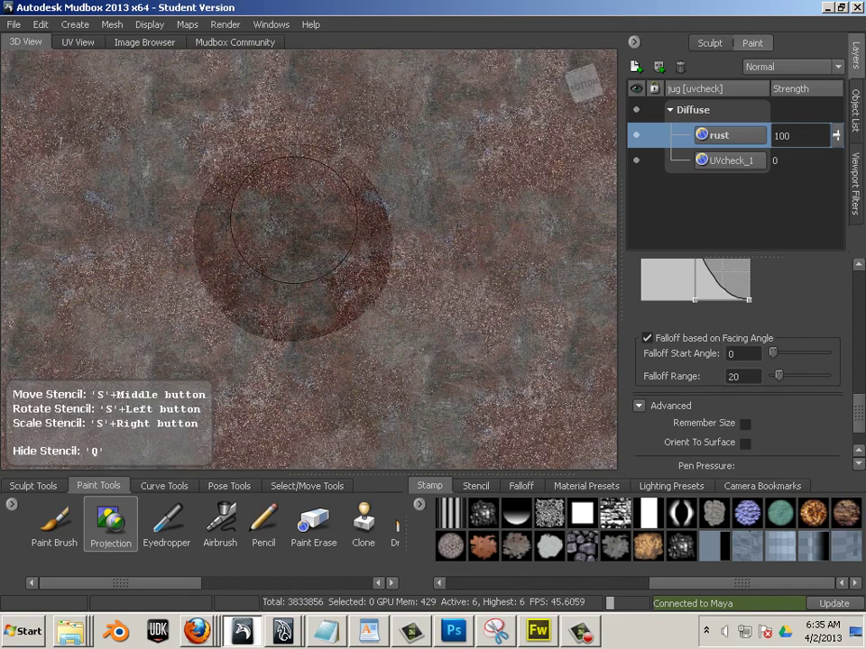
{"action": "key", "text": "q"}
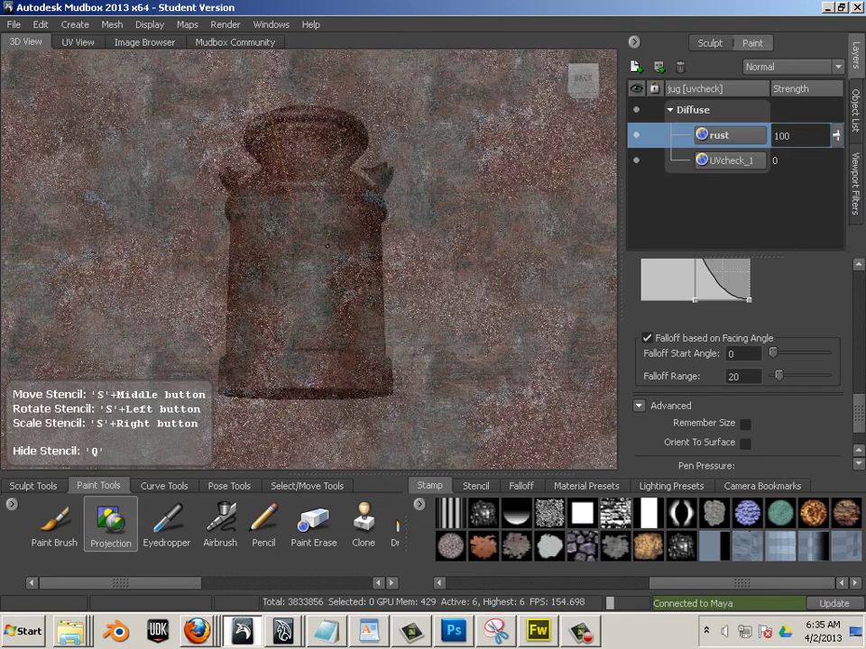
Inspect the jug's underside and lower body, hiding the stencil for a clear view and showing it again.
{"action": "left_click_drag", "start_coordinate": [426, 342], "coordinate": [346, 236], "text": "alt"}
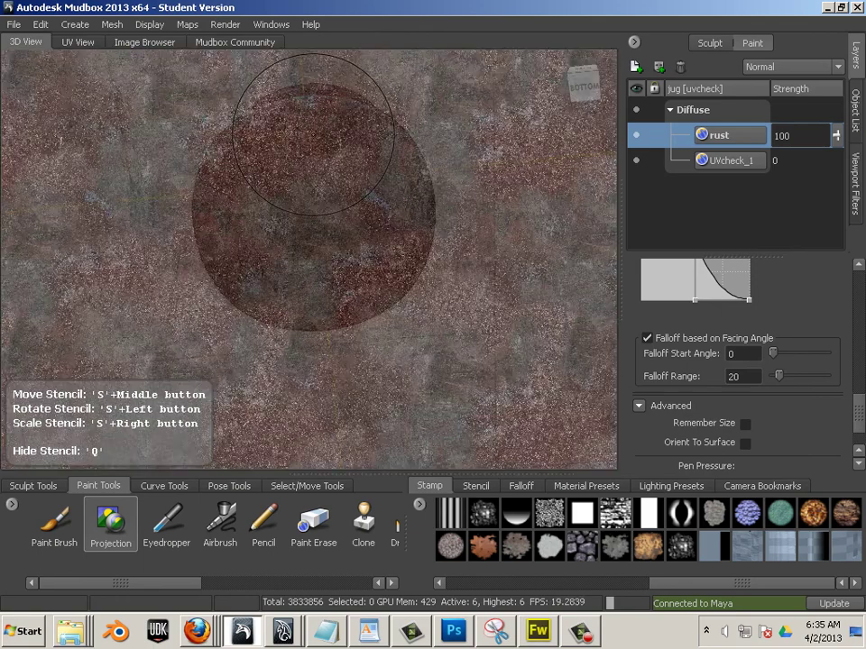
{"action": "left_click_drag", "start_coordinate": [301, 133], "coordinate": [288, 244], "text": "alt"}
{"action": "key", "text": "q"}
{"action": "left_click_drag", "start_coordinate": [433, 396], "coordinate": [381, 377], "text": "alt"}
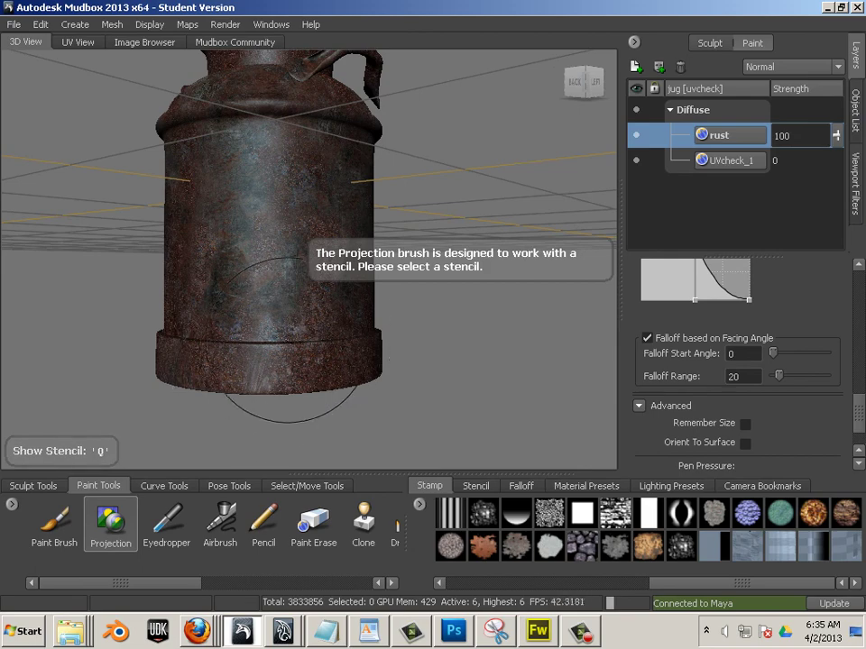
{"action": "key", "text": "q"}
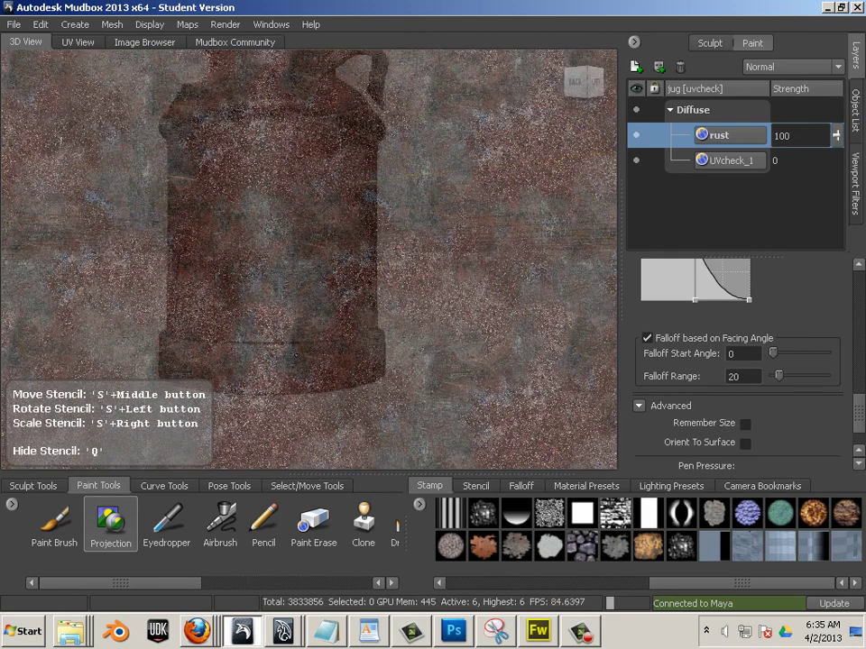
Project rust onto the back-right side of the jug's body, then hide the stencil to check the coverage.
{"action": "mouse_move", "coordinate": [238, 363]}
{"action": "left_mouse_down", "text": "alt"}
{"action": "mouse_move", "coordinate": [310, 357]}
{"action": "mouse_move", "coordinate": [302, 326]}
{"action": "mouse_move", "coordinate": [334, 299]}
{"action": "mouse_move", "coordinate": [303, 311]}
{"action": "mouse_move", "coordinate": [240, 297]}
{"action": "mouse_move", "coordinate": [256, 330]}
{"action": "left_mouse_up", "text": "alt"}
{"action": "key", "text": "q"}
{"action": "left_click_drag", "start_coordinate": [450, 292], "coordinate": [436, 299], "text": "alt"}
{"action": "middle_click_drag", "start_coordinate": [436, 300], "coordinate": [398, 292], "text": "alt"}
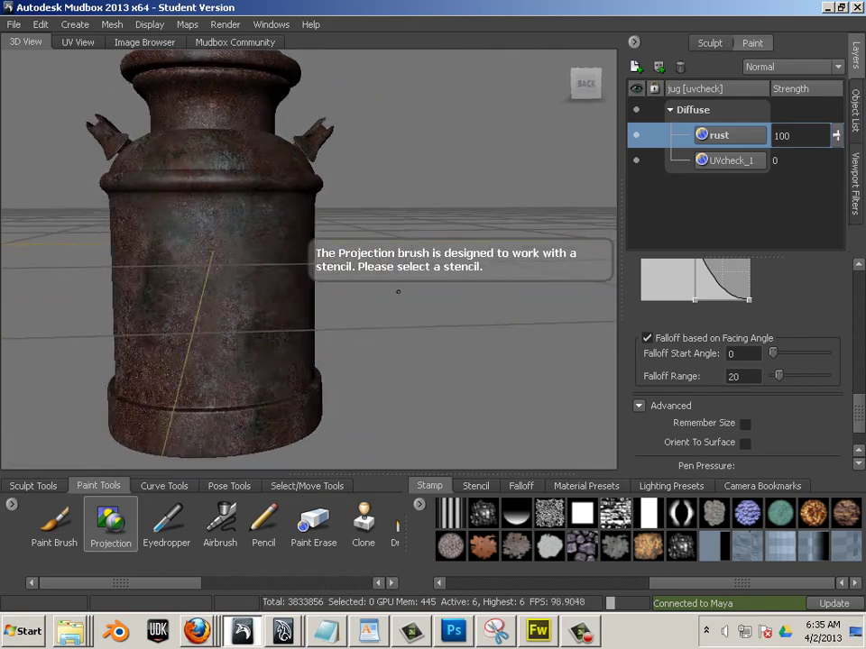
{"action": "left_click_drag", "start_coordinate": [398, 292], "coordinate": [443, 290], "text": "alt"}
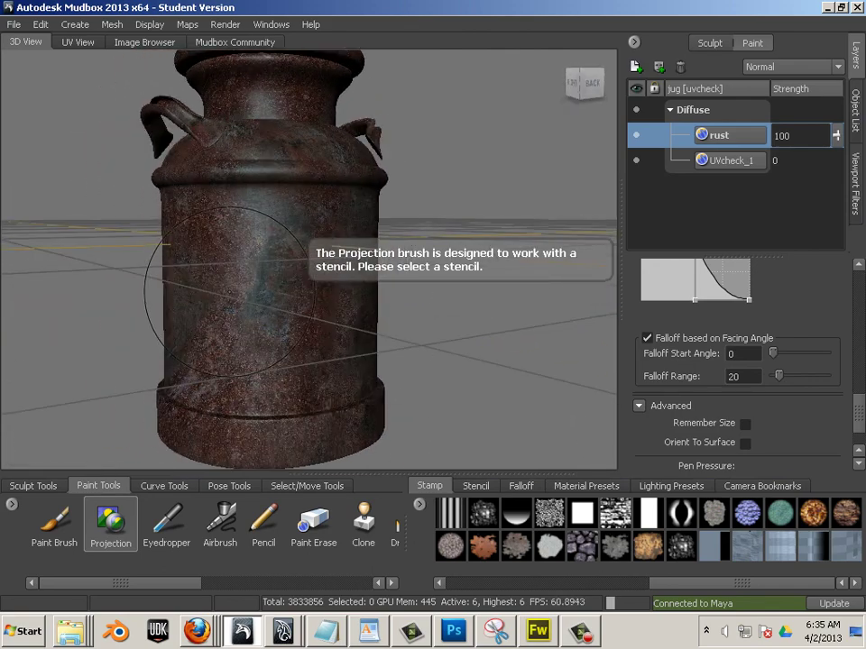
{"action": "key", "text": "q"}
{"action": "key", "text": "q"}
{"action": "key", "text": "q"}
{"action": "key", "text": "q"}
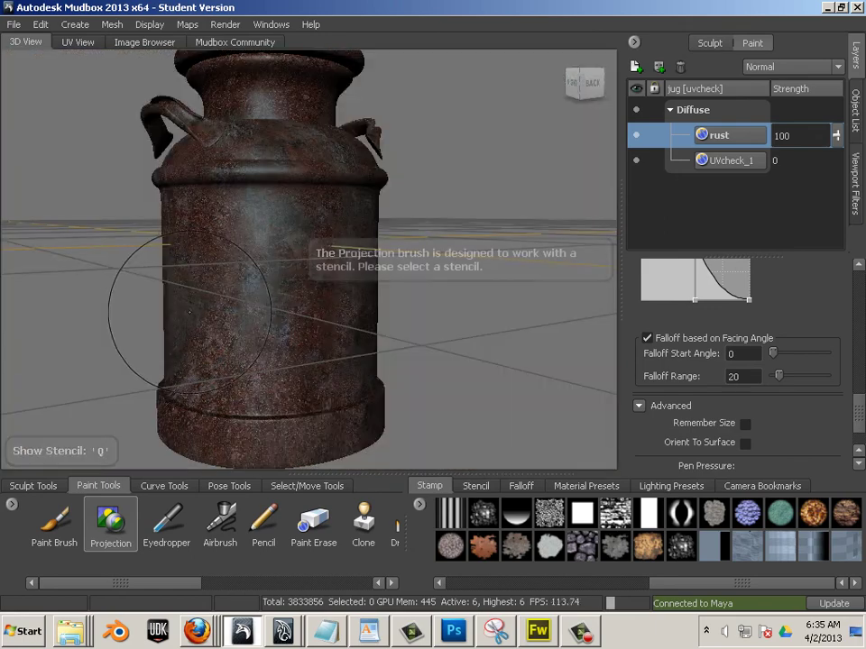
Project rust over the stretched texture on the lower right side of the jug's body.
{"action": "mouse_move", "coordinate": [189, 312]}
{"action": "left_mouse_down", "text": "alt"}
{"action": "mouse_move", "coordinate": [252, 290]}
{"action": "mouse_move", "coordinate": [285, 347]}
{"action": "left_mouse_up", "text": "alt"}
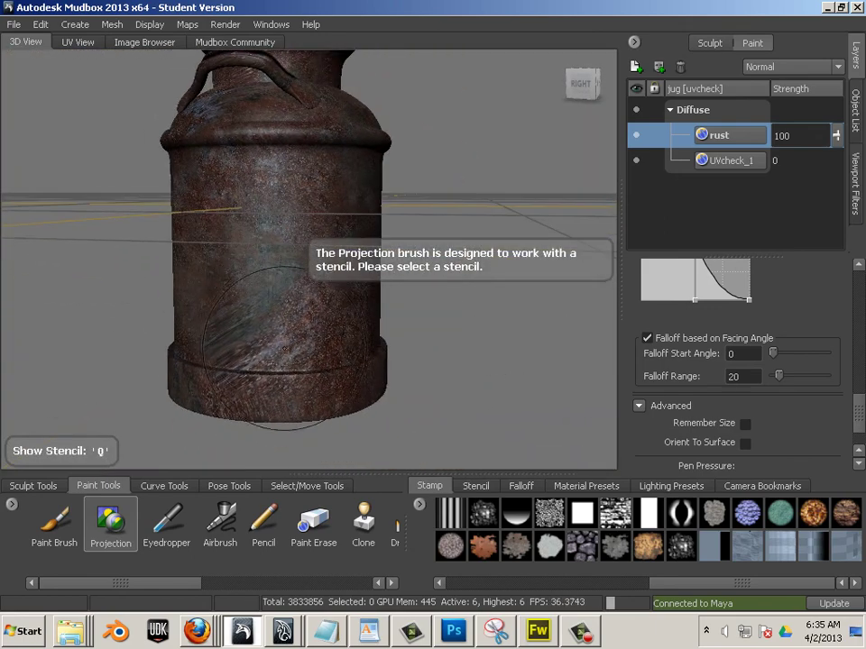
{"action": "key", "text": "q"}
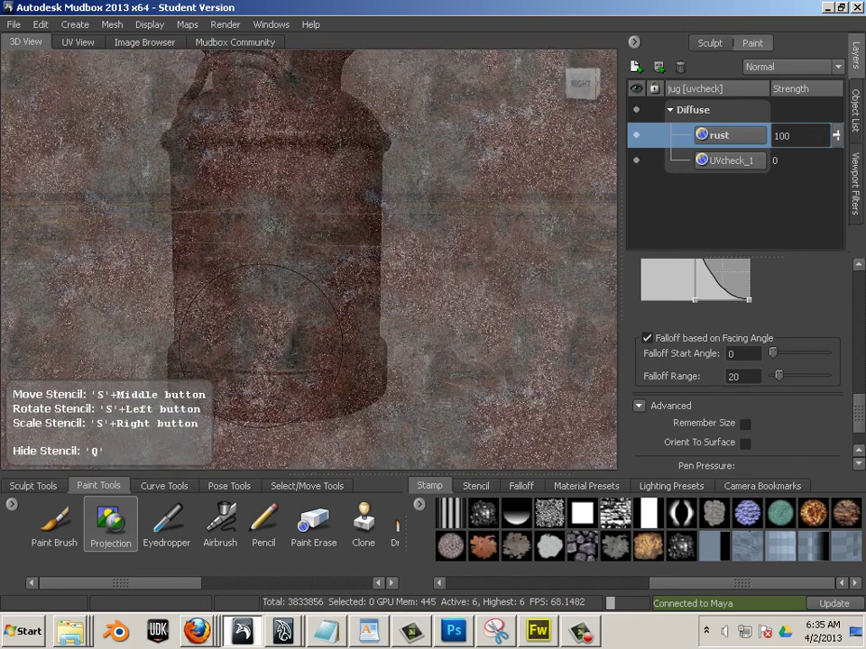
{"action": "key", "text": "q"}
{"action": "key", "text": "q"}
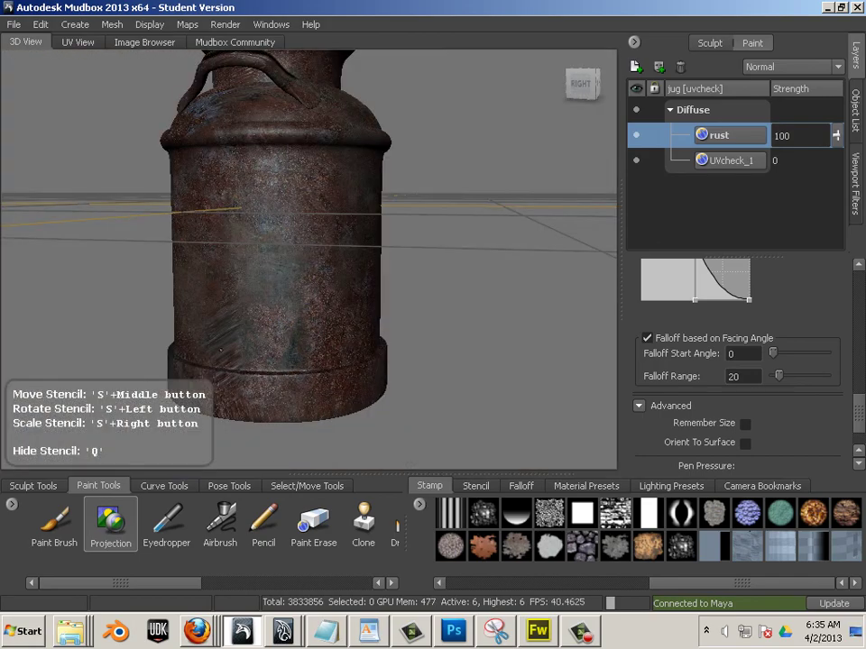
{"action": "key", "text": "q"}
{"action": "key", "text": "q"}
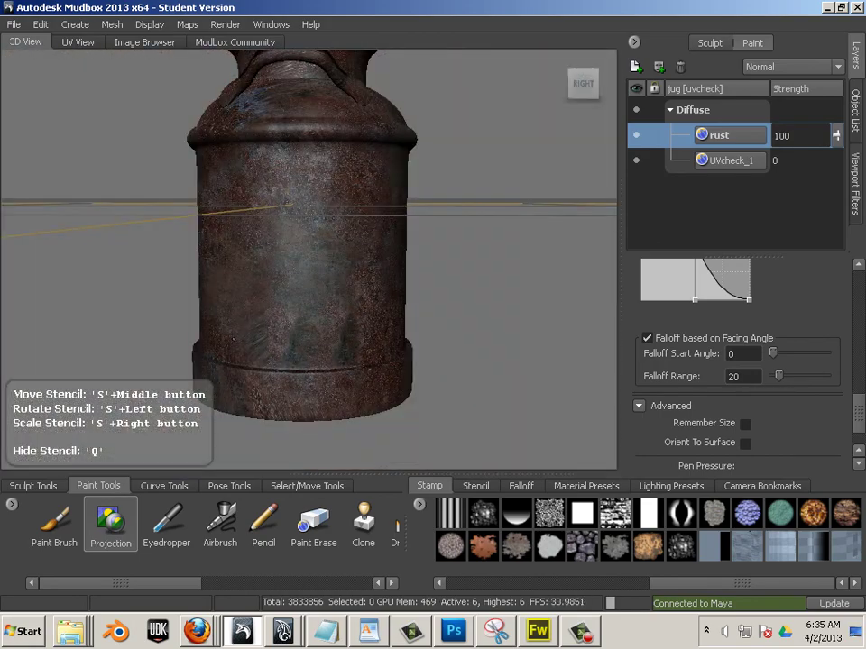
{"action": "mouse_move", "coordinate": [234, 339]}
{"action": "left_mouse_down"}
{"action": "mouse_move", "coordinate": [235, 327]}
{"action": "mouse_move", "coordinate": [316, 328]}
{"action": "left_mouse_up"}
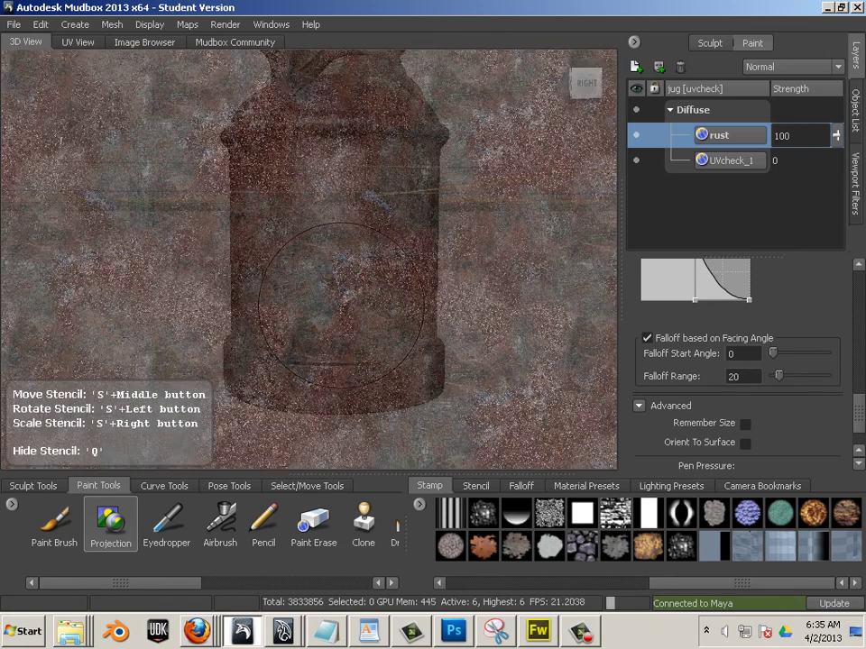
Project further rust over the middle of the jug's right side to blend out the remaining smears.
{"action": "key", "text": "q"}
{"action": "key", "text": "q"}
{"action": "key", "text": "q"}
{"action": "key", "text": "q"}
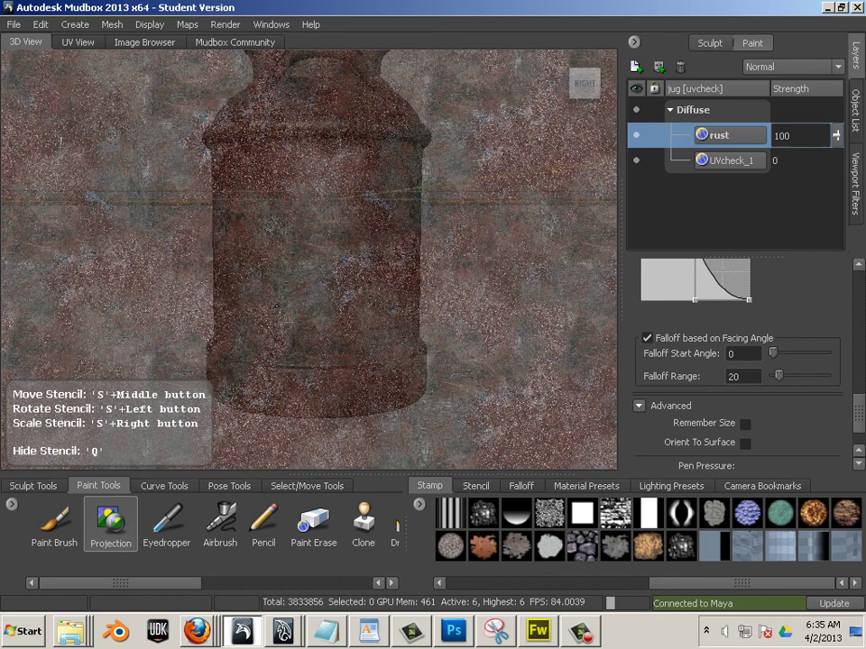
{"action": "left_click_drag", "start_coordinate": [288, 302], "coordinate": [287, 302]}
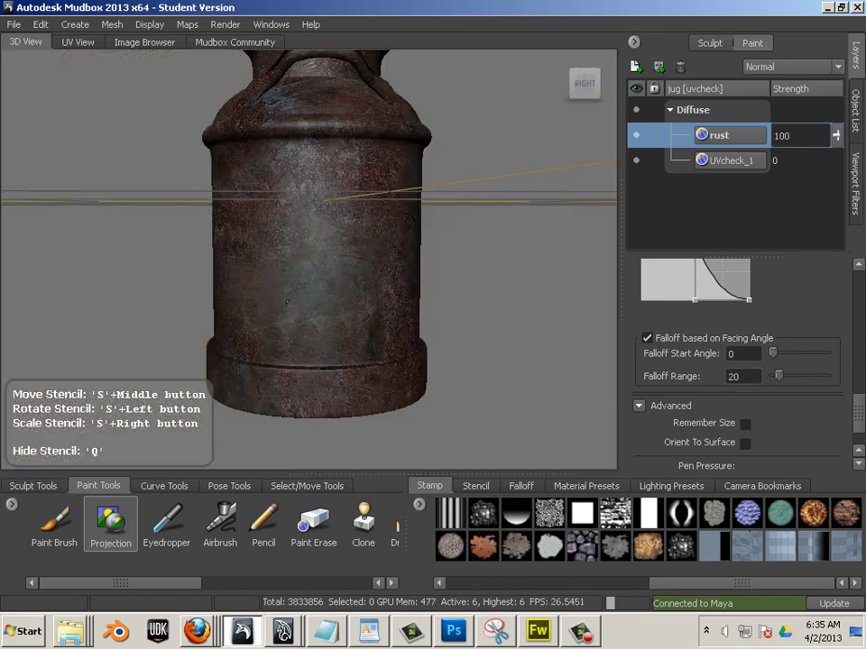
{"action": "left_click_drag", "start_coordinate": [316, 267], "coordinate": [315, 267]}
{"action": "key", "text": "q"}
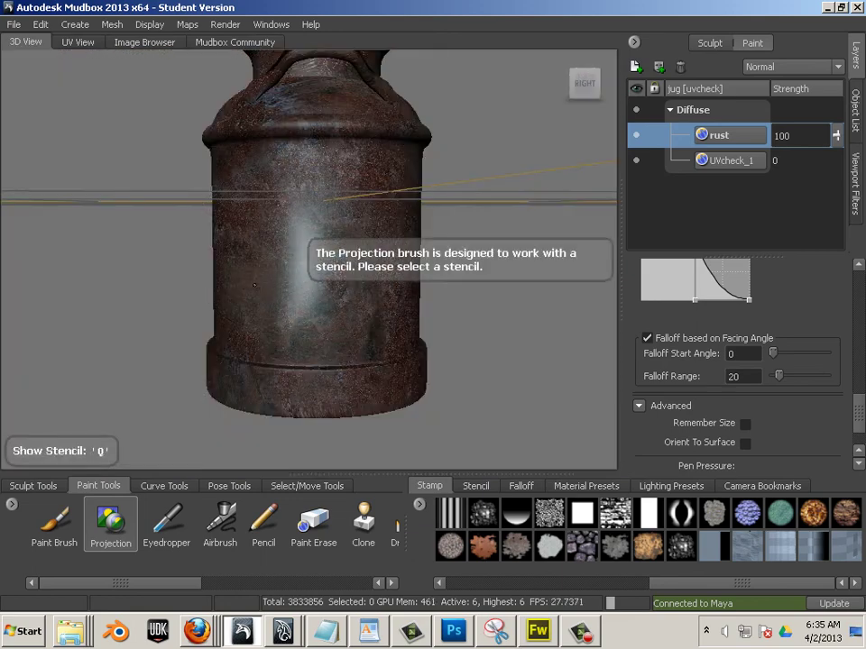
{"action": "key", "text": "q"}
{"action": "left_click_drag", "start_coordinate": [332, 256], "coordinate": [332, 255]}
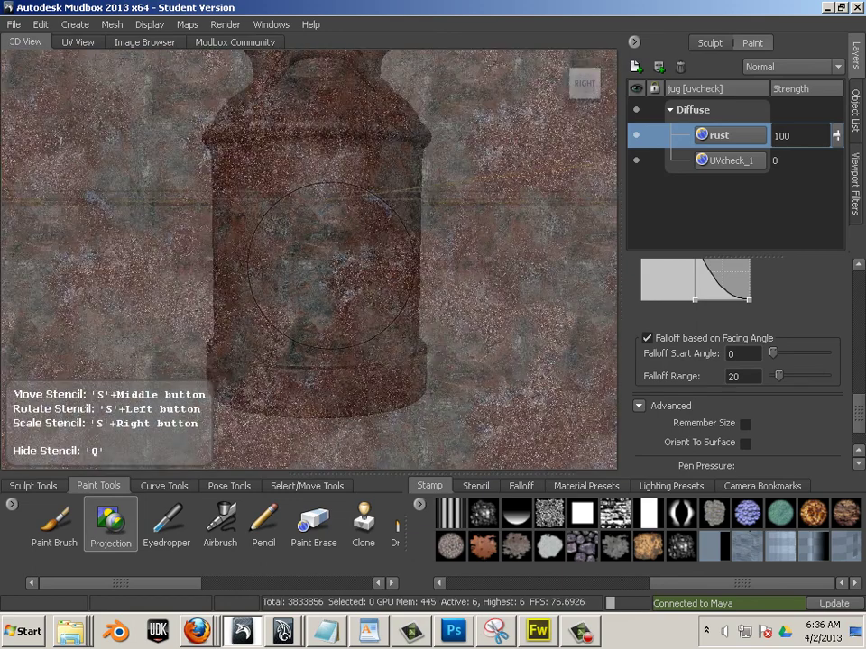
{"action": "key", "text": "q"}
Project rust onto the top face of the lid from above and hide the stencil.
{"action": "left_click_drag", "start_coordinate": [499, 367], "coordinate": [193, 426], "text": "alt"}
{"action": "right_click_drag", "start_coordinate": [406, 305], "coordinate": [441, 306], "text": "alt"}
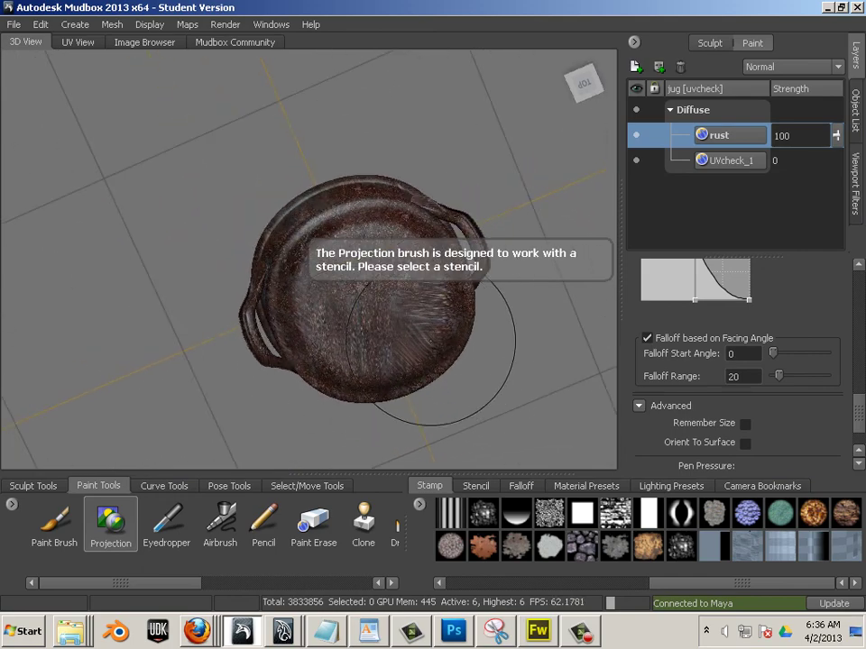
{"action": "key", "text": "q"}
{"action": "left_click_drag", "start_coordinate": [415, 327], "coordinate": [396, 312]}
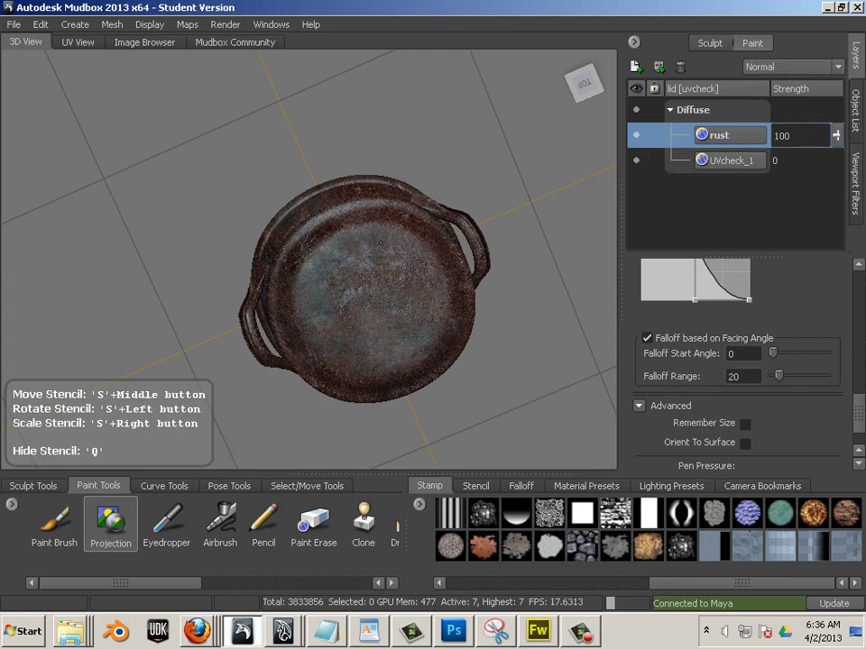
{"action": "left_click_drag", "start_coordinate": [381, 243], "coordinate": [387, 250]}
{"action": "key", "text": "q"}
Hide the lid, right_hand and left_hand objects so that only the jug remains displayed.
{"action": "mouse_move", "coordinate": [474, 372]}
{"action": "left_mouse_down", "text": "alt"}
{"action": "mouse_move", "coordinate": [429, 233]}
{"action": "mouse_move", "coordinate": [278, 260]}
{"action": "mouse_move", "coordinate": [217, 224]}
{"action": "mouse_move", "coordinate": [555, 162]}
{"action": "left_mouse_up", "text": "alt"}
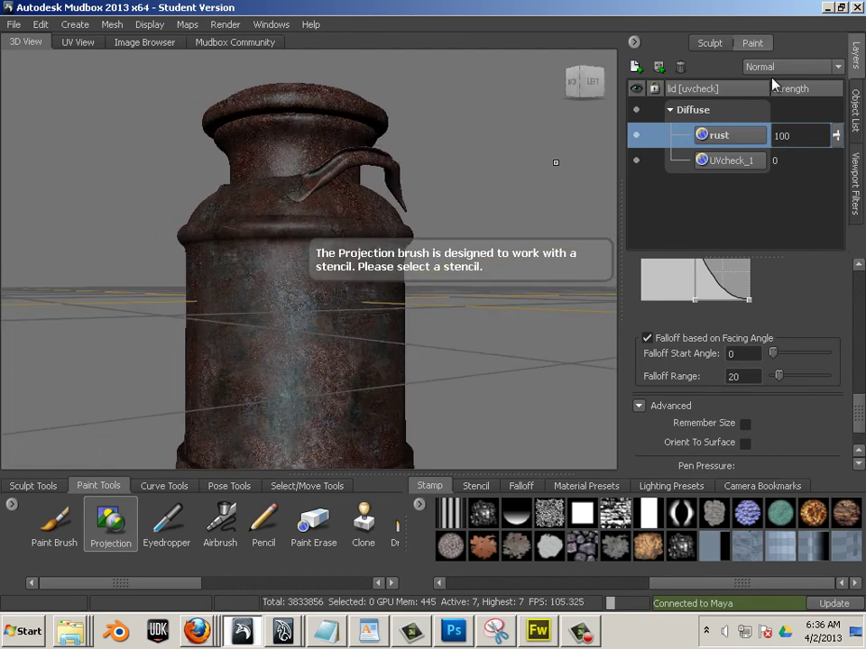
{"action": "left_click", "coordinate": [852, 116]}
{"action": "left_click_drag", "start_coordinate": [690, 244], "coordinate": [662, 197]}
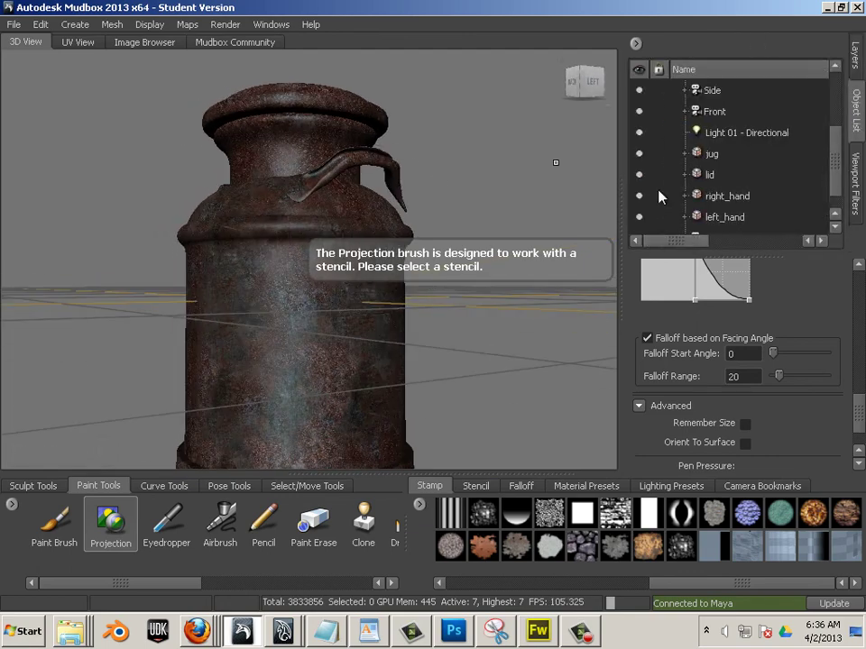
{"action": "left_click", "coordinate": [638, 175]}
{"action": "left_click", "coordinate": [639, 195]}
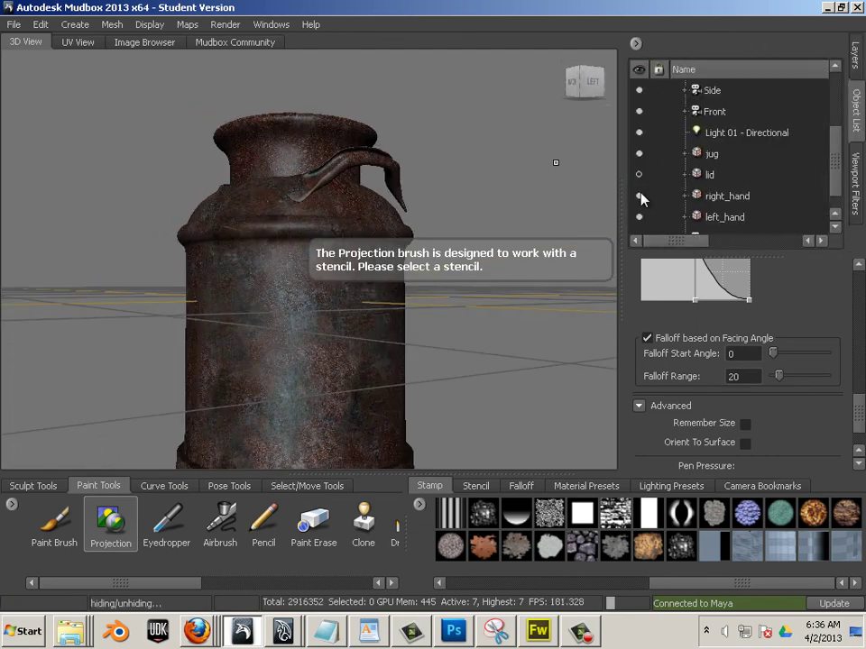
{"action": "left_click", "coordinate": [639, 217]}
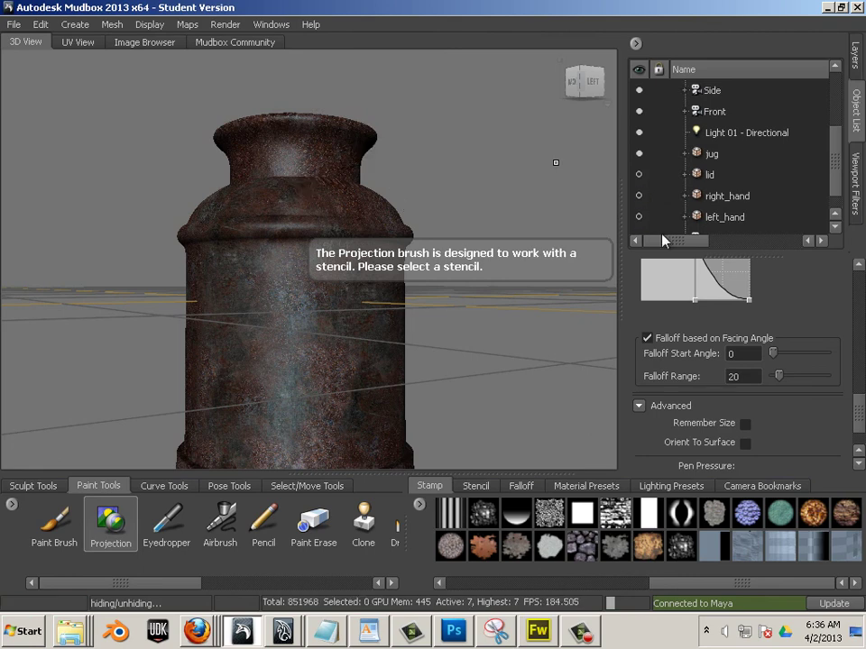
{"action": "left_click", "coordinate": [713, 155]}
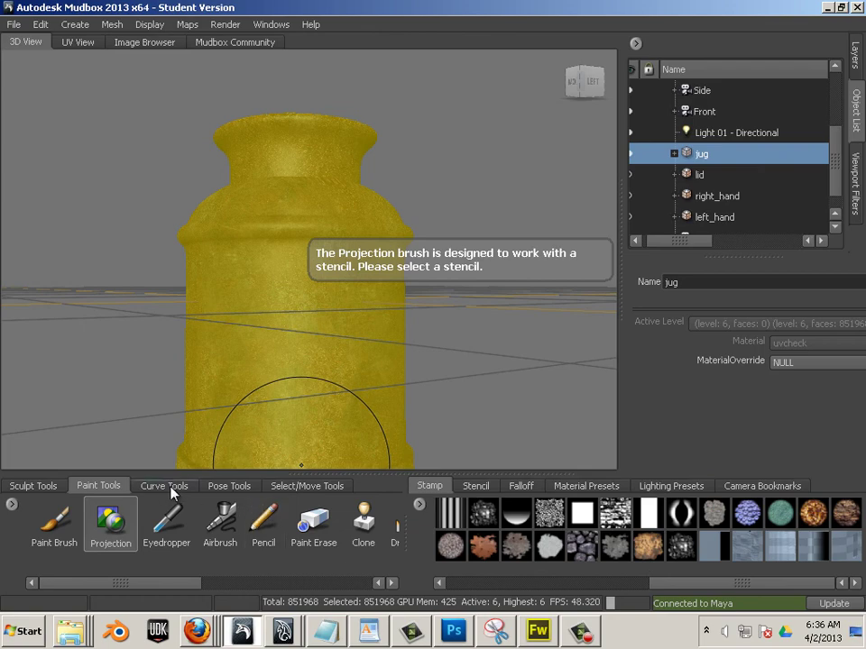
{"action": "left_click", "coordinate": [305, 487]}
{"action": "left_click", "coordinate": [90, 522]}
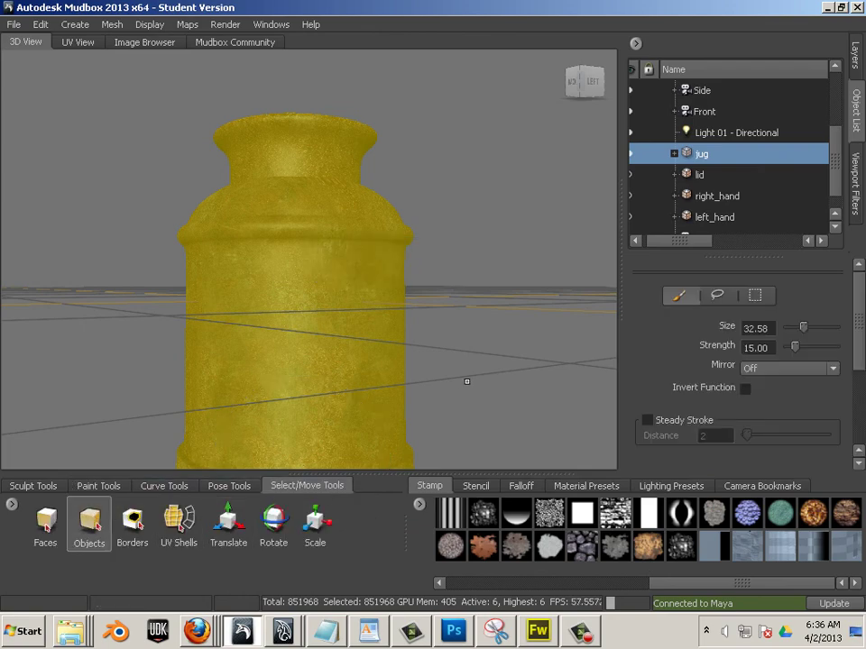
{"action": "left_click", "coordinate": [99, 487]}
{"action": "left_click", "coordinate": [110, 523]}
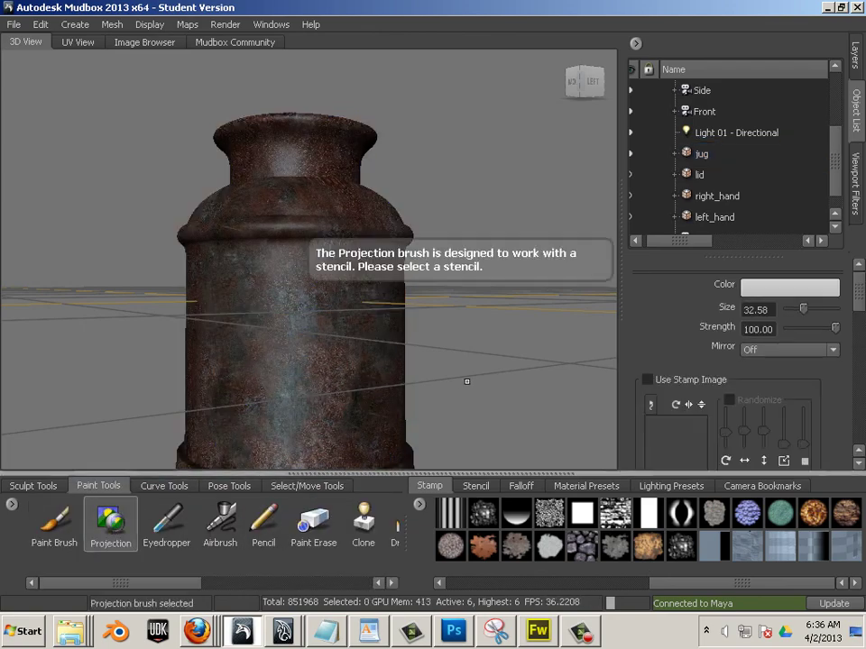
Project rust straight down onto the jug's top surface with the Projection brush.
{"action": "left_click_drag", "start_coordinate": [466, 382], "coordinate": [278, 415], "text": "alt"}
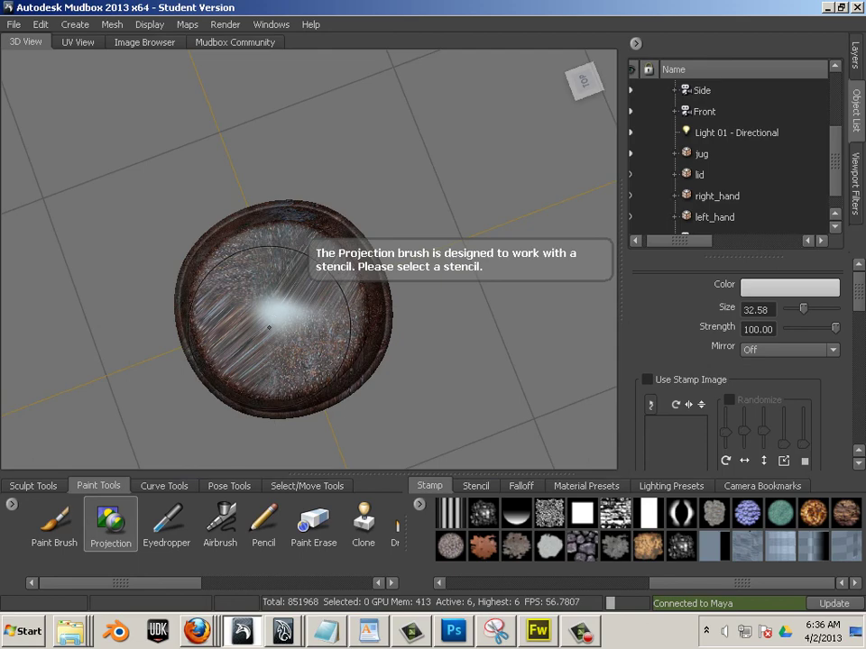
{"action": "key", "text": "q"}
{"action": "left_click_drag", "start_coordinate": [276, 308], "coordinate": [271, 321]}
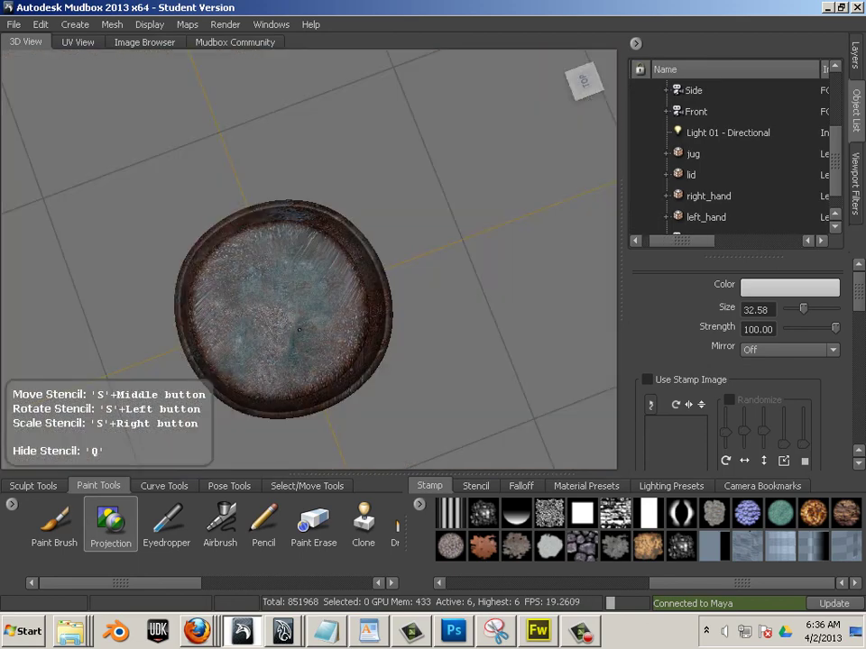
{"action": "key", "text": "q"}
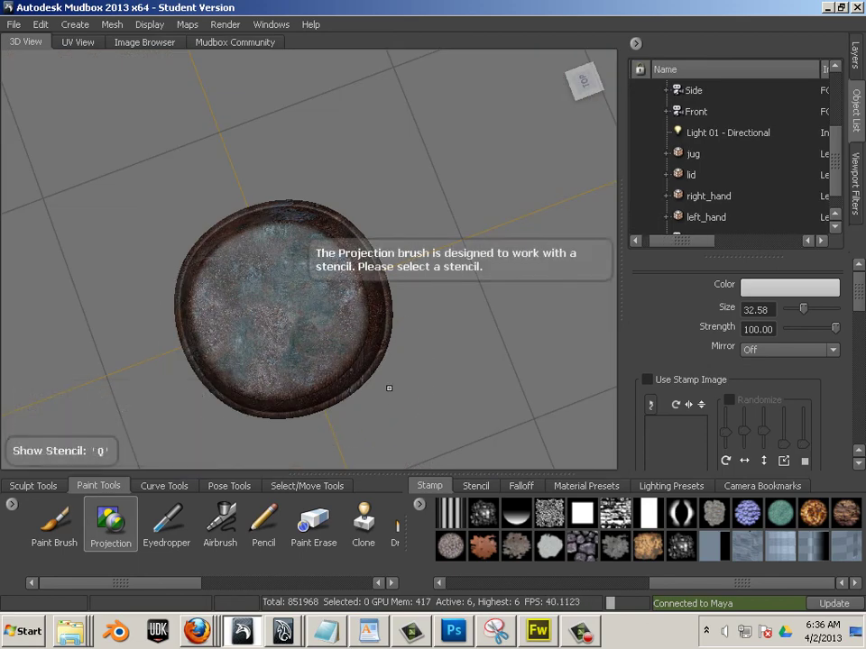
Project rust onto the shoulder and neck on the jug's left side.
{"action": "left_click_drag", "start_coordinate": [387, 387], "coordinate": [350, 312], "text": "alt"}
{"action": "key", "text": "q"}
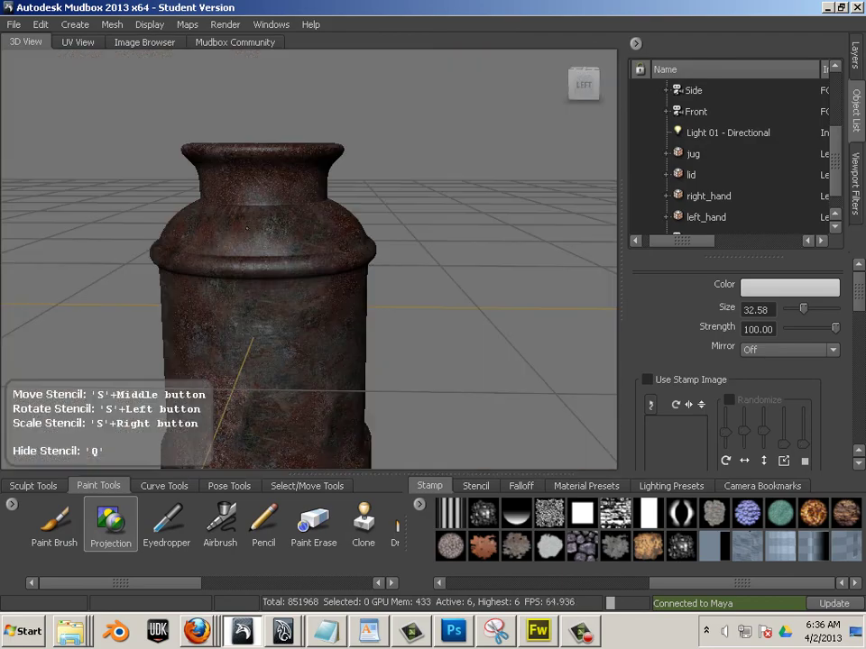
{"action": "left_click_drag", "start_coordinate": [326, 208], "coordinate": [216, 255]}
{"action": "key", "text": "q"}
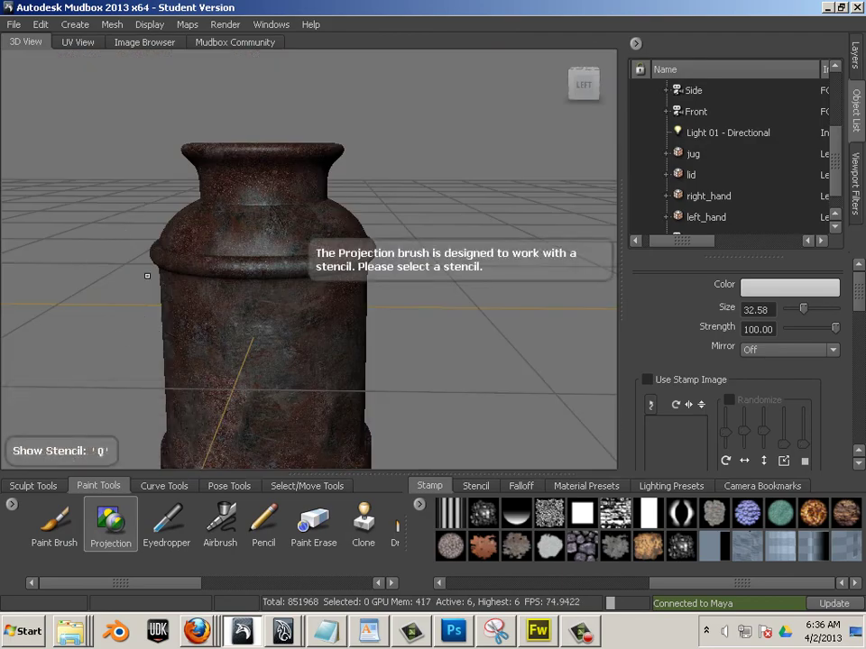
Project rust over the stretched blue patch on the jug's shoulder at the front-right corner.
{"action": "left_click_drag", "start_coordinate": [145, 275], "coordinate": [43, 274], "text": "alt"}
{"action": "left_click_drag", "start_coordinate": [348, 277], "coordinate": [410, 323], "text": "alt"}
{"action": "middle_click_drag", "start_coordinate": [412, 324], "coordinate": [460, 315], "text": "alt"}
{"action": "scroll", "coordinate": [246, 336], "scroll_direction": "up", "scroll_amount": 3}
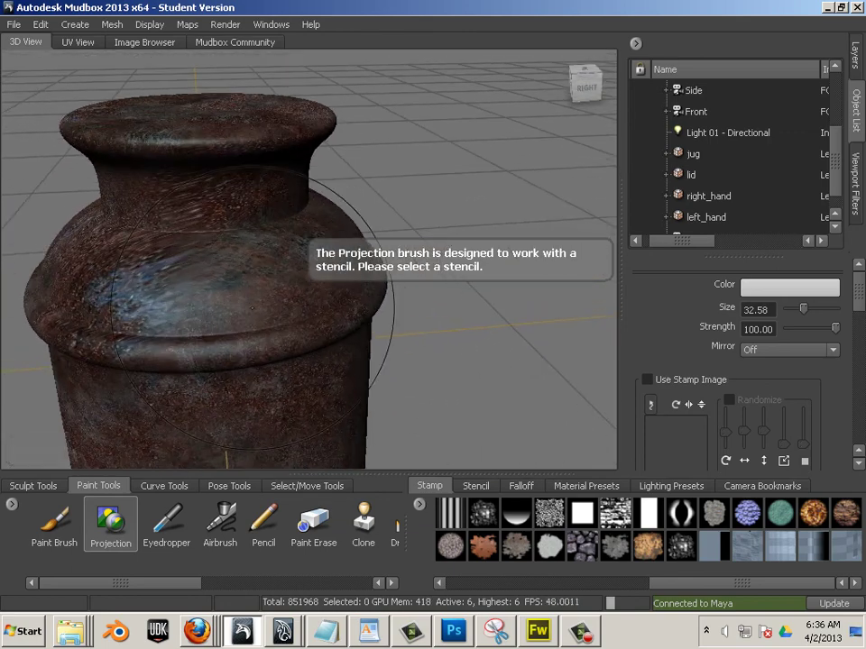
{"action": "left_click_drag", "start_coordinate": [245, 335], "coordinate": [286, 307], "text": "alt"}
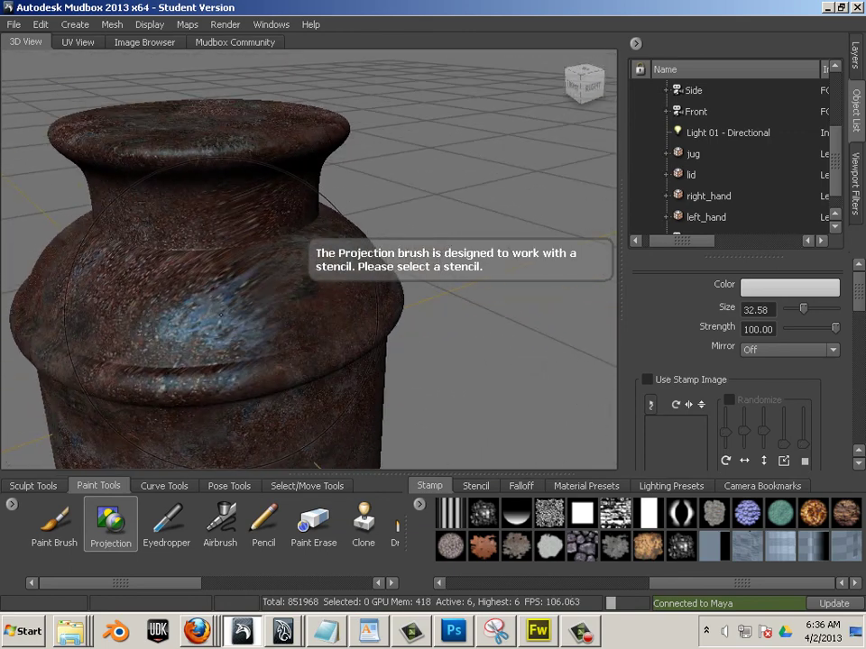
{"action": "key", "text": "q"}
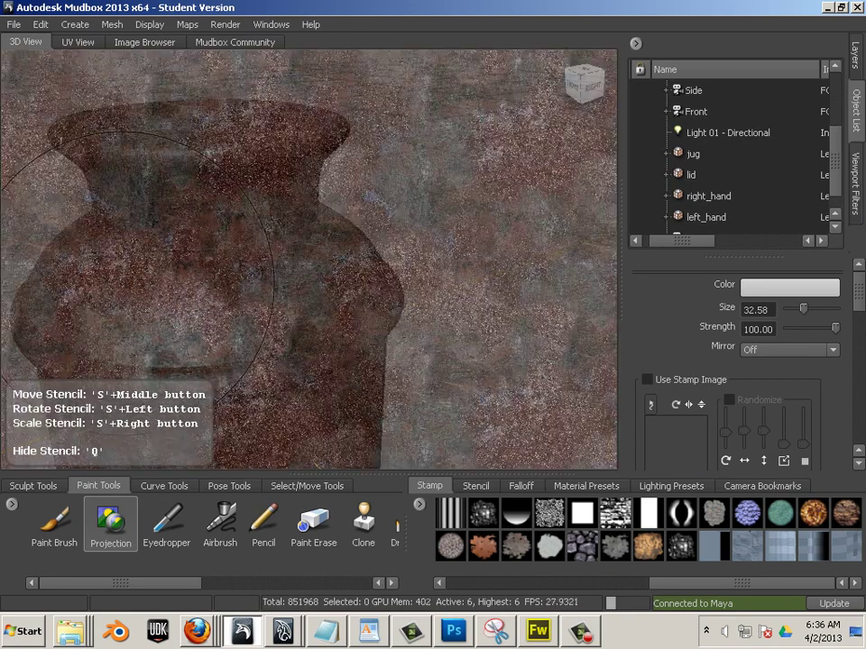
{"action": "key", "text": "q"}
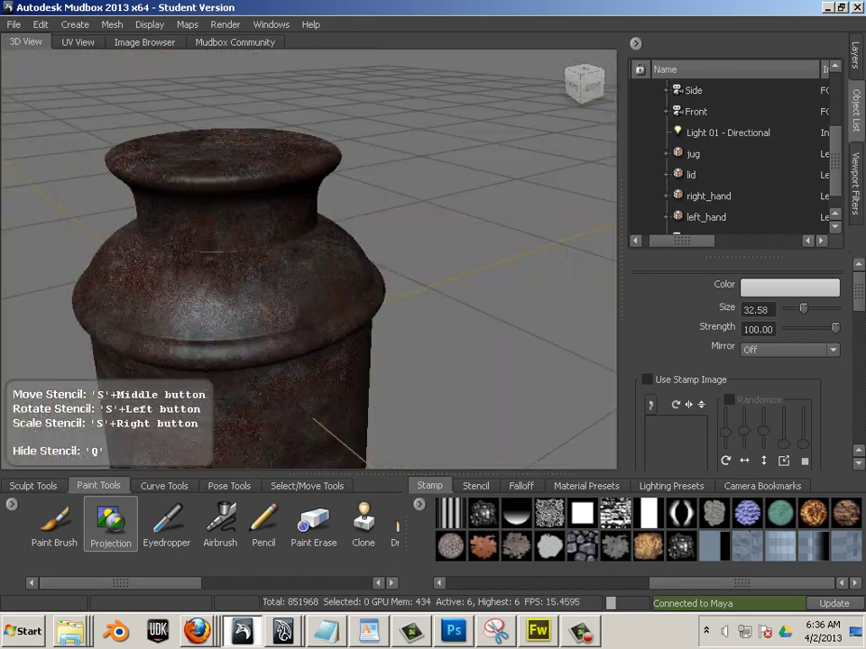
Project rust onto the front of the jug's neck and shoulder, hiding the stencil between passes.
{"action": "key", "text": "q"}
{"action": "key", "text": "q"}
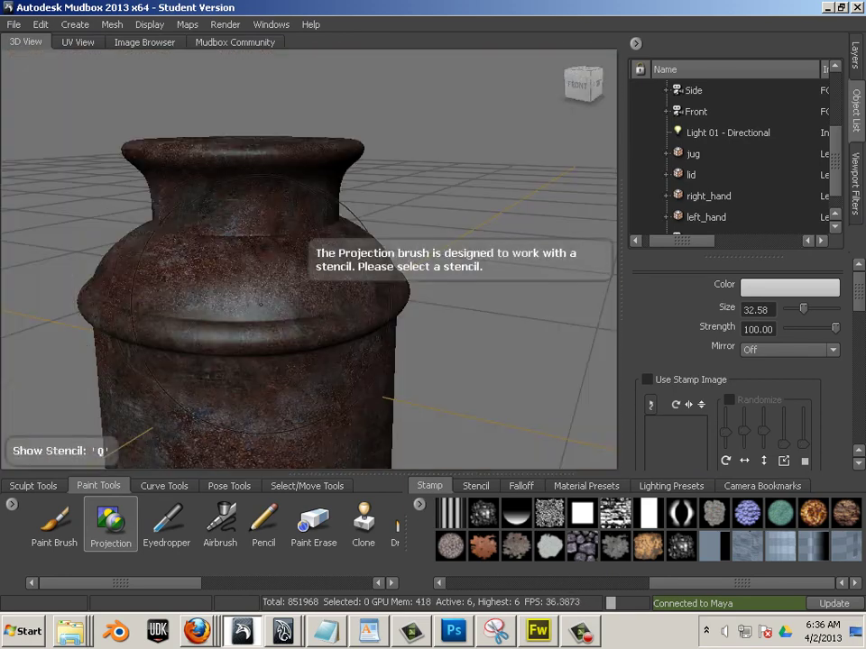
{"action": "mouse_move", "coordinate": [245, 324]}
{"action": "left_mouse_down", "text": "alt"}
{"action": "mouse_move", "coordinate": [252, 304]}
{"action": "mouse_move", "coordinate": [246, 279]}
{"action": "mouse_move", "coordinate": [172, 316]}
{"action": "left_mouse_up", "text": "alt"}
{"action": "key", "text": "q"}
{"action": "key", "text": "q"}
{"action": "middle_click_drag", "start_coordinate": [184, 304], "coordinate": [211, 332], "text": "alt"}
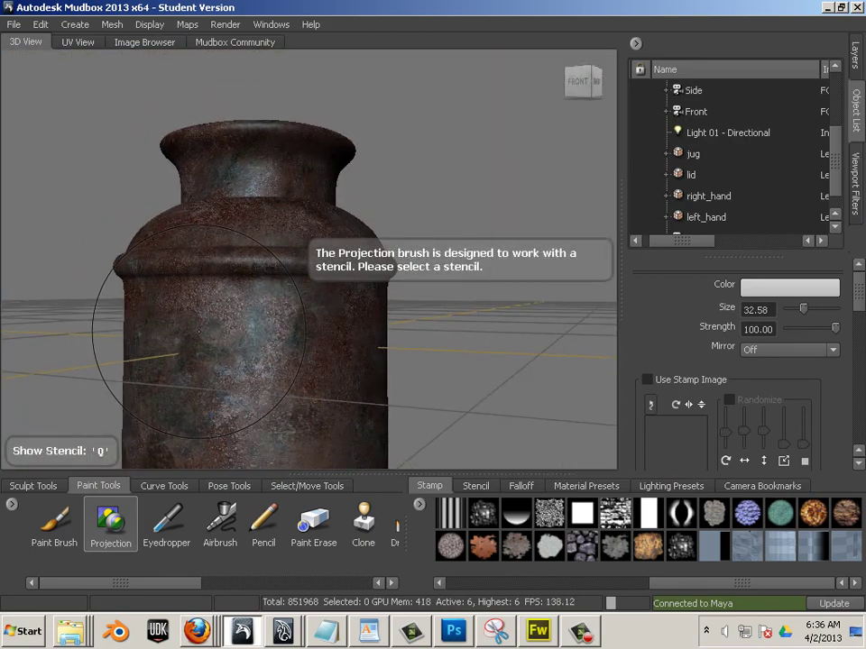
Project rust onto the jug's underside from directly below and hide the stencil to check it.
{"action": "left_click_drag", "start_coordinate": [211, 333], "coordinate": [321, 376], "text": "alt"}
{"action": "left_click_drag", "start_coordinate": [461, 242], "coordinate": [232, 319], "text": "alt"}
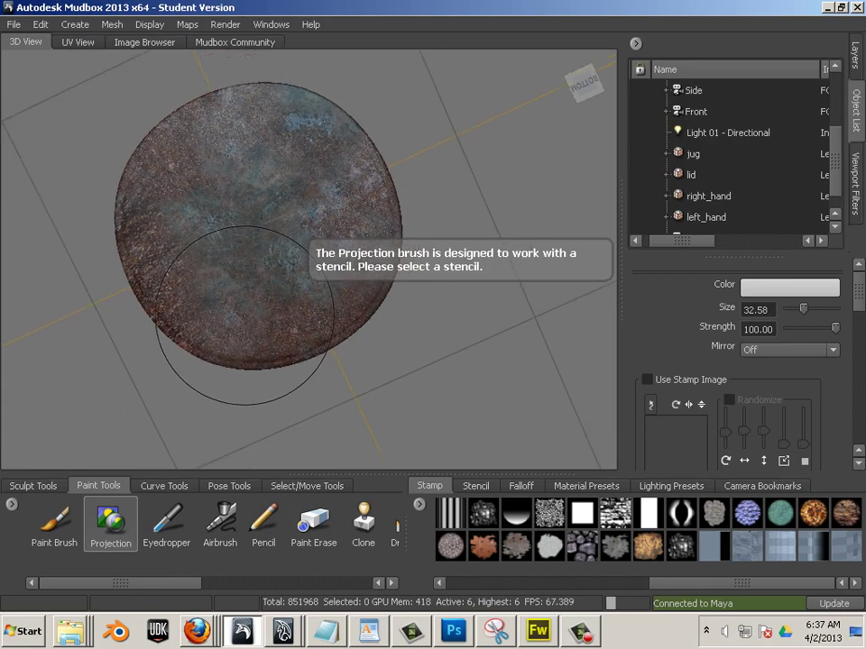
{"action": "key", "text": "q"}
{"action": "key", "text": "q"}
{"action": "key", "text": "q"}
{"action": "key", "text": "q"}
{"action": "key", "text": "q"}
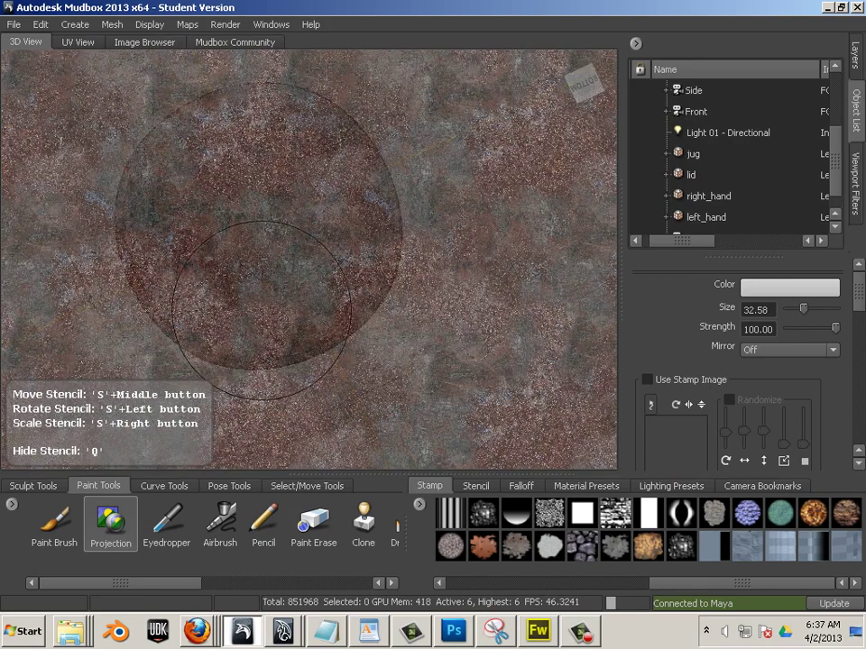
{"action": "key", "text": "q"}
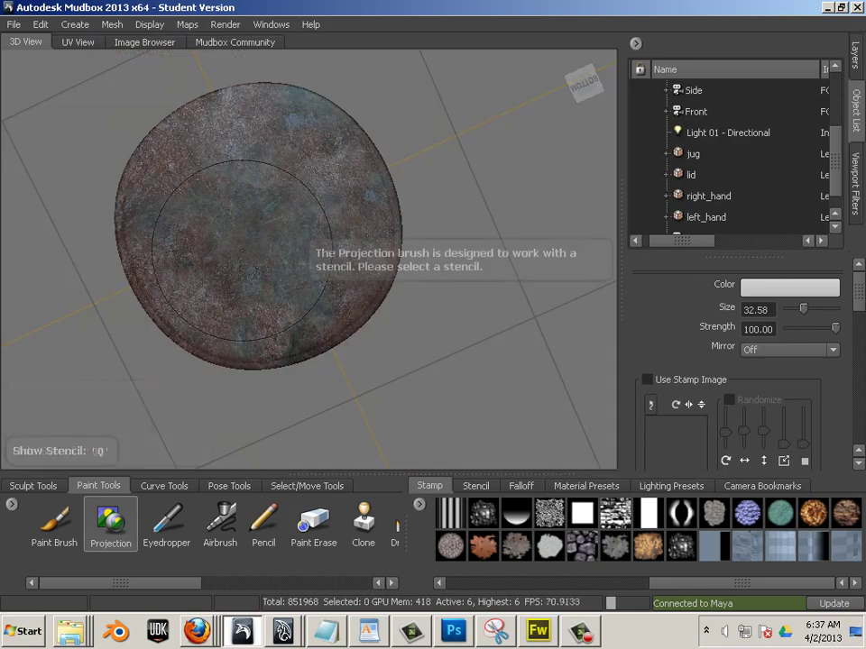
Hide the jug, show only the lid, and project rust onto its broad circular face.
{"action": "left_click_drag", "start_coordinate": [319, 345], "coordinate": [397, 397], "text": "alt"}
{"action": "left_click_drag", "start_coordinate": [699, 239], "coordinate": [663, 245]}
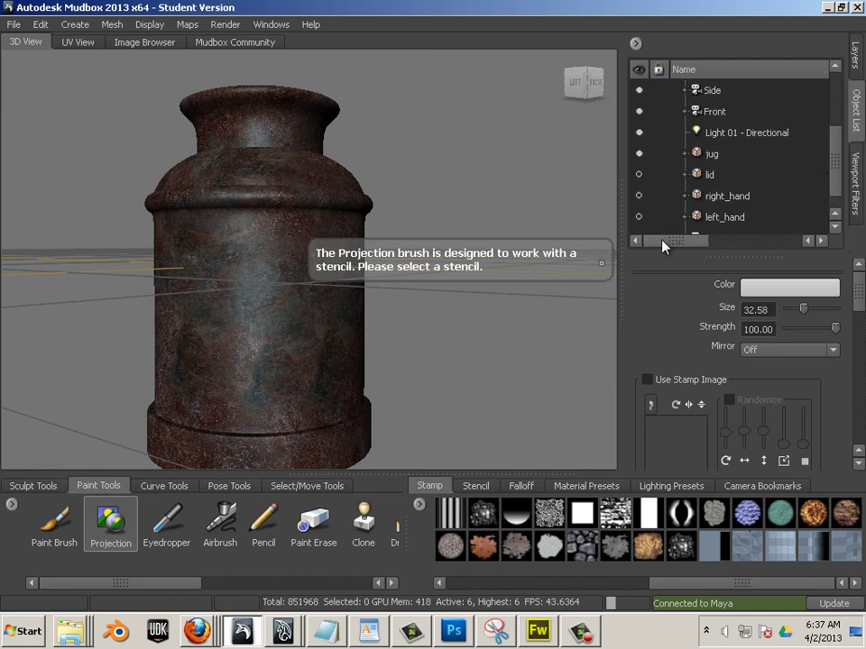
{"action": "left_click", "coordinate": [639, 153]}
{"action": "mouse_move", "coordinate": [292, 158]}
{"action": "left_mouse_down", "text": "alt"}
{"action": "mouse_move", "coordinate": [277, 123]}
{"action": "mouse_move", "coordinate": [294, 219]}
{"action": "mouse_move", "coordinate": [264, 270]}
{"action": "mouse_move", "coordinate": [203, 248]}
{"action": "mouse_move", "coordinate": [168, 315]}
{"action": "mouse_move", "coordinate": [118, 347]}
{"action": "left_mouse_up", "text": "alt"}
{"action": "key", "text": "q"}
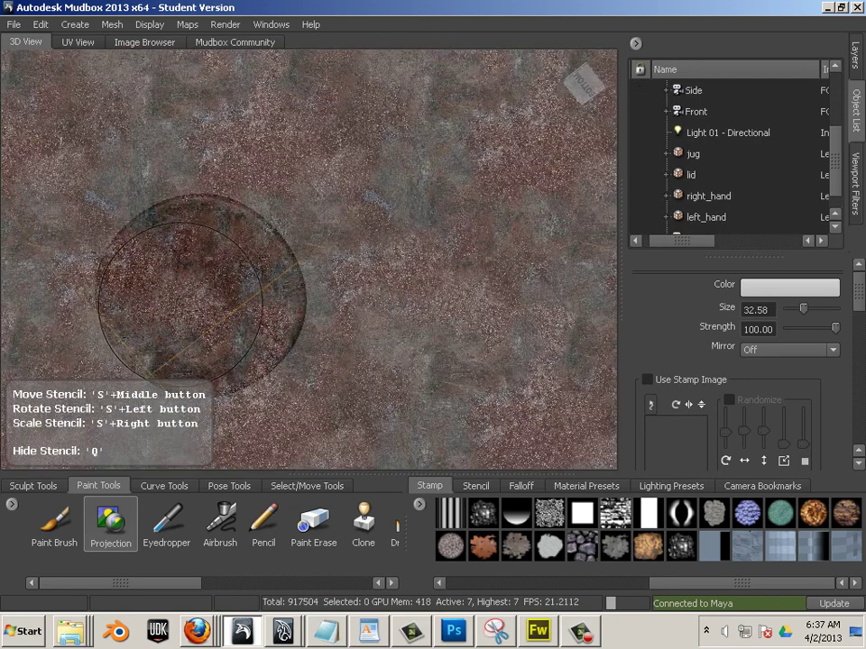
{"action": "key", "text": "q"}
{"action": "mouse_move", "coordinate": [331, 214]}
{"action": "left_mouse_down", "text": "alt"}
{"action": "mouse_move", "coordinate": [271, 348]}
{"action": "mouse_move", "coordinate": [255, 355]}
{"action": "mouse_move", "coordinate": [191, 328]}
{"action": "mouse_move", "coordinate": [286, 296]}
{"action": "mouse_move", "coordinate": [108, 325]}
{"action": "mouse_move", "coordinate": [176, 352]}
{"action": "mouse_move", "coordinate": [207, 419]}
{"action": "mouse_move", "coordinate": [324, 346]}
{"action": "left_mouse_up", "text": "alt"}
{"action": "middle_click_drag", "start_coordinate": [324, 346], "coordinate": [335, 345], "text": "alt"}
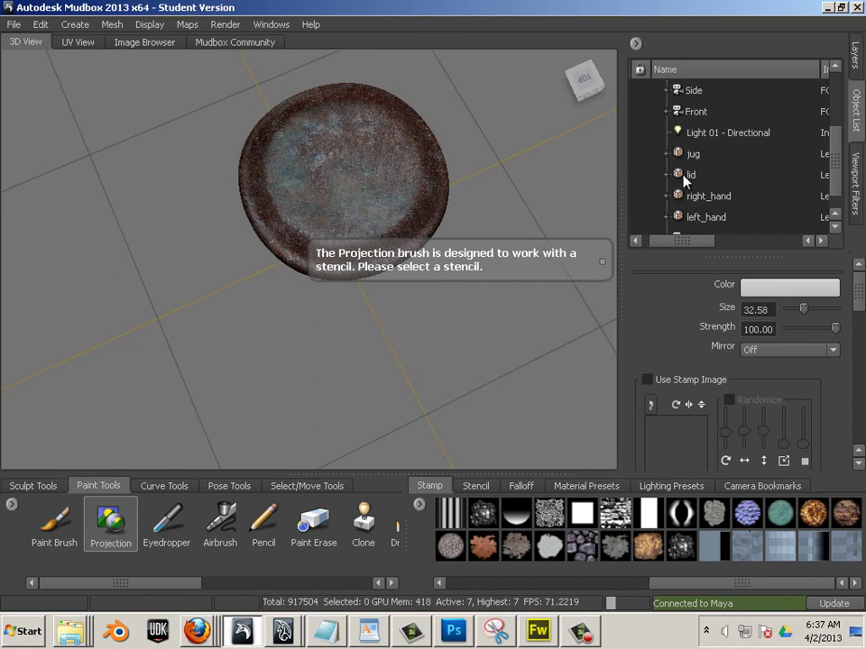
Swap the visible part from the lid to right_hand and project rust onto the handle's inner side from below.
{"action": "left_click_drag", "start_coordinate": [675, 240], "coordinate": [669, 240]}
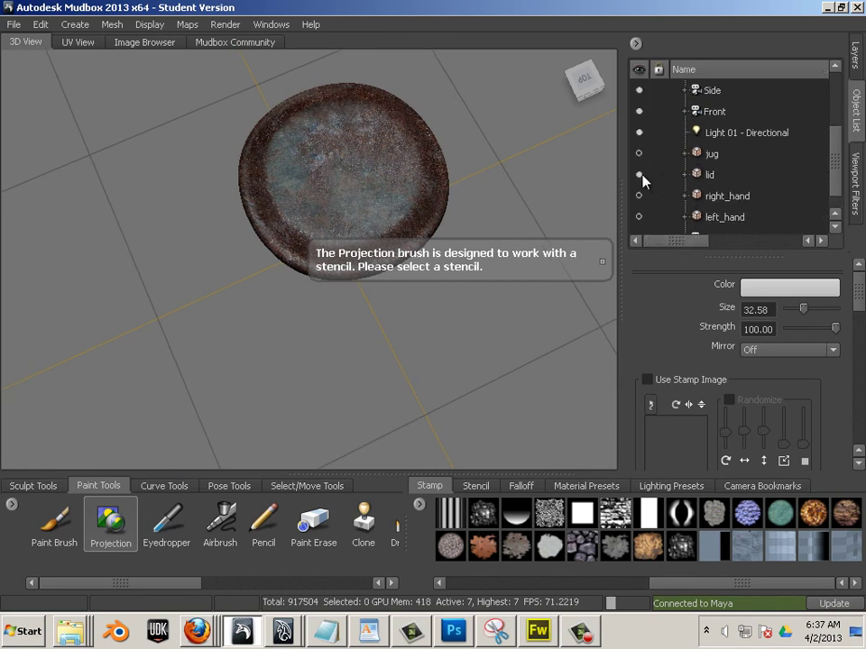
{"action": "left_click", "coordinate": [638, 174]}
{"action": "left_click", "coordinate": [639, 196]}
{"action": "left_click_drag", "start_coordinate": [305, 350], "coordinate": [279, 318], "text": "alt"}
{"action": "middle_click_drag", "start_coordinate": [476, 447], "coordinate": [281, 317], "text": "alt"}
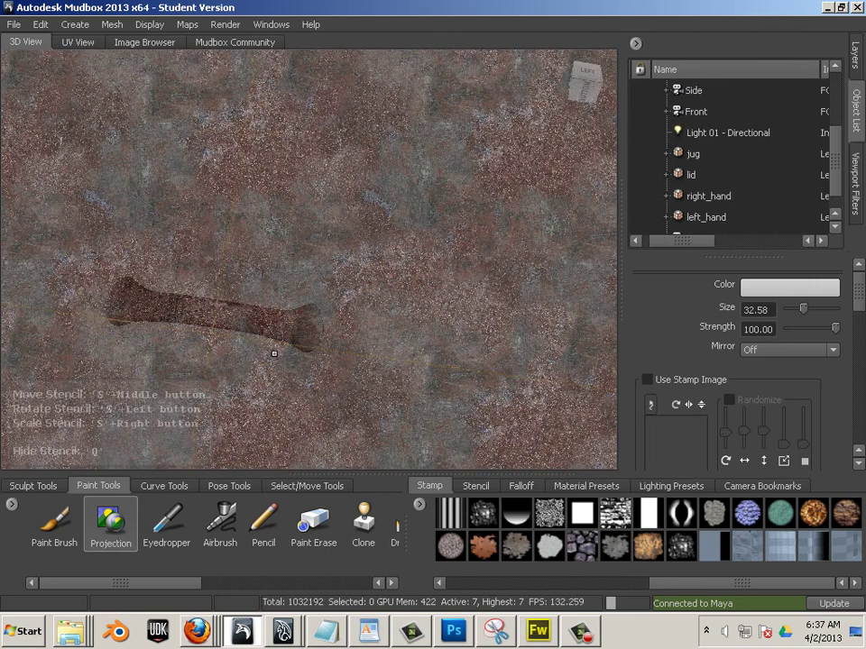
{"action": "key", "text": "q"}
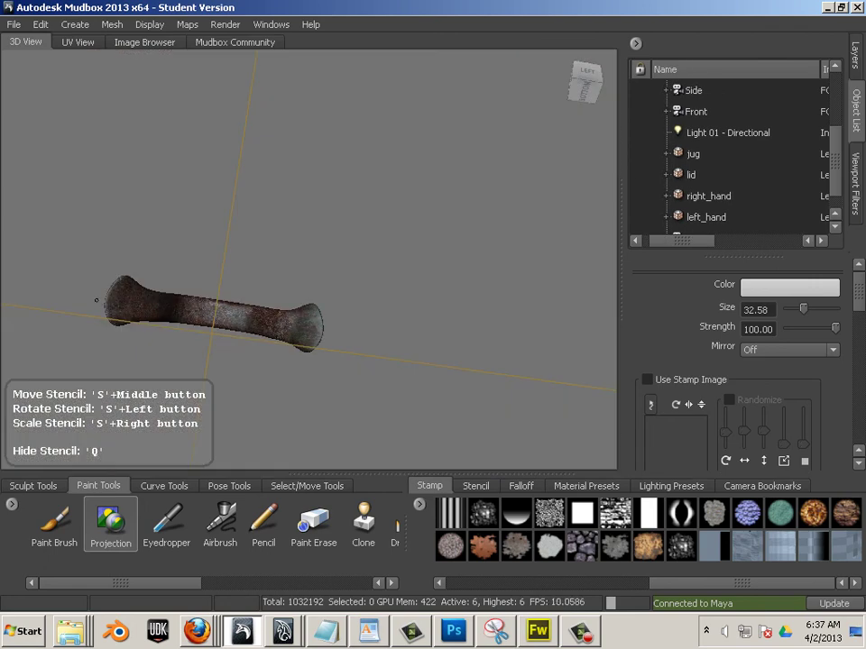
{"action": "key", "text": "q"}
Project rust onto the outer side of the right_hand handle from above and inspect the coverage with the stencil hidden.
{"action": "mouse_move", "coordinate": [150, 245]}
{"action": "left_mouse_down", "text": "alt"}
{"action": "mouse_move", "coordinate": [230, 315]}
{"action": "mouse_move", "coordinate": [389, 333]}
{"action": "mouse_move", "coordinate": [419, 354]}
{"action": "mouse_move", "coordinate": [410, 348]}
{"action": "left_mouse_up", "text": "alt"}
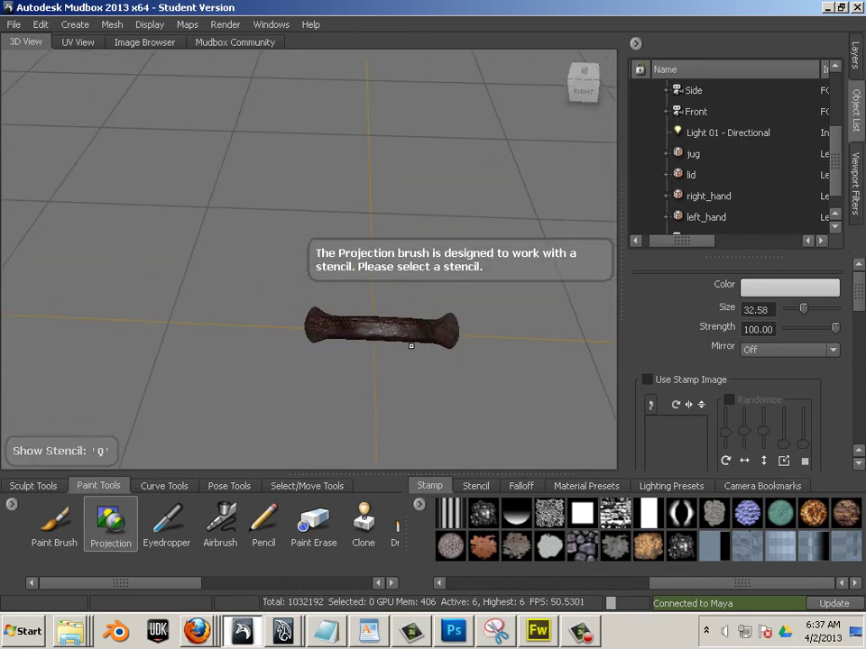
{"action": "key", "text": "q"}
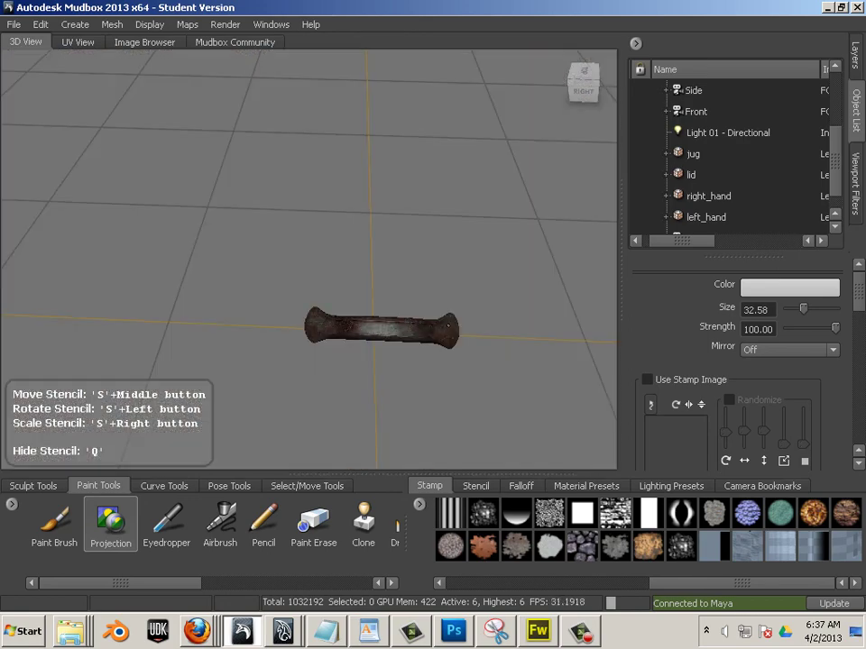
{"action": "key", "text": "q"}
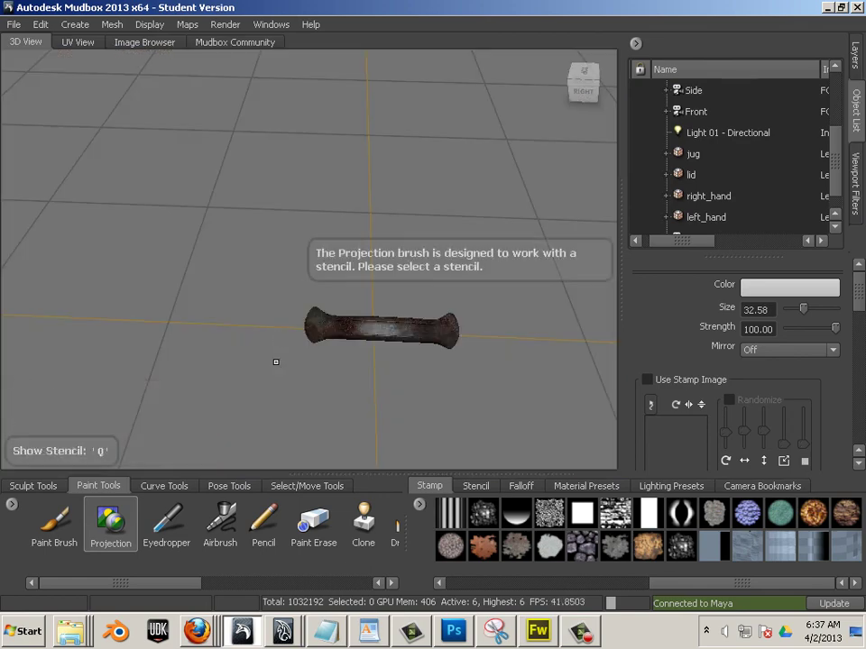
{"action": "left_click_drag", "start_coordinate": [277, 361], "coordinate": [72, 290], "text": "alt"}
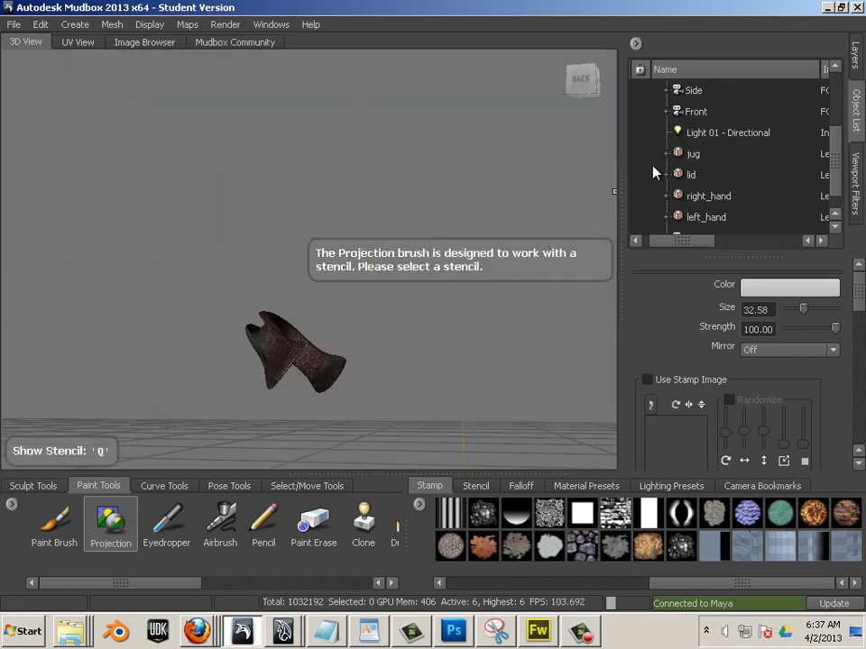
Swap the visible part from right_hand to left_hand and project rust onto the handle's inner side from below.
{"action": "left_click_drag", "start_coordinate": [680, 242], "coordinate": [630, 241]}
{"action": "left_click", "coordinate": [638, 196]}
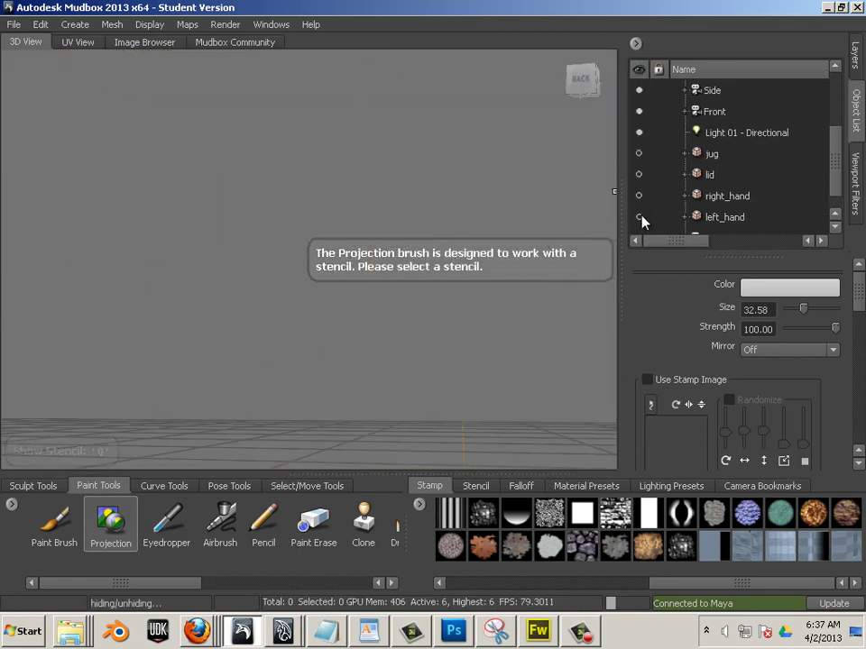
{"action": "left_click", "coordinate": [639, 218]}
{"action": "left_click_drag", "start_coordinate": [269, 261], "coordinate": [276, 181], "text": "alt"}
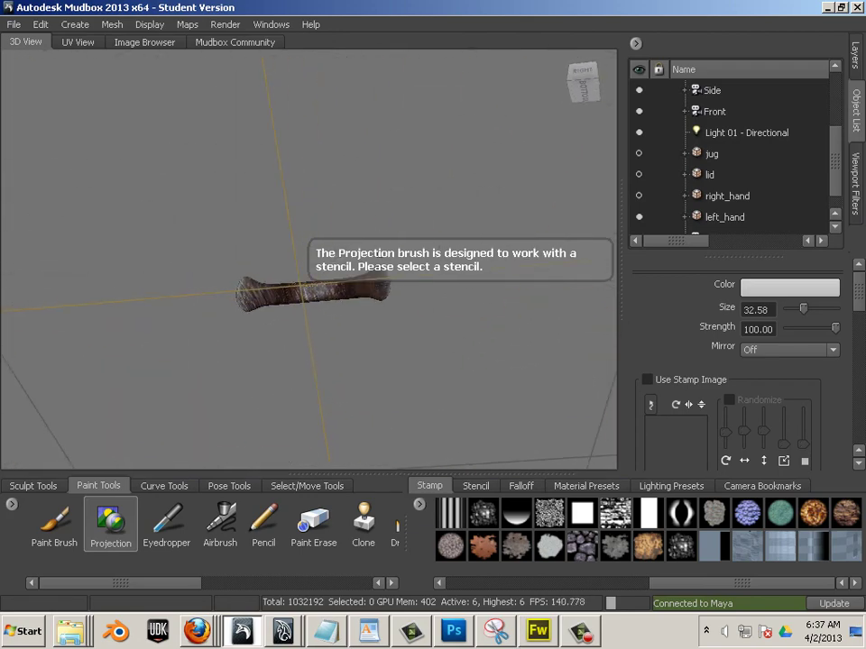
{"action": "key", "text": "q"}
{"action": "left_click_drag", "start_coordinate": [368, 285], "coordinate": [361, 287]}
{"action": "mouse_move", "coordinate": [264, 298]}
{"action": "left_mouse_down"}
{"action": "mouse_move", "coordinate": [252, 285]}
{"action": "mouse_move", "coordinate": [285, 286]}
{"action": "left_mouse_up"}
{"action": "key", "text": "q"}
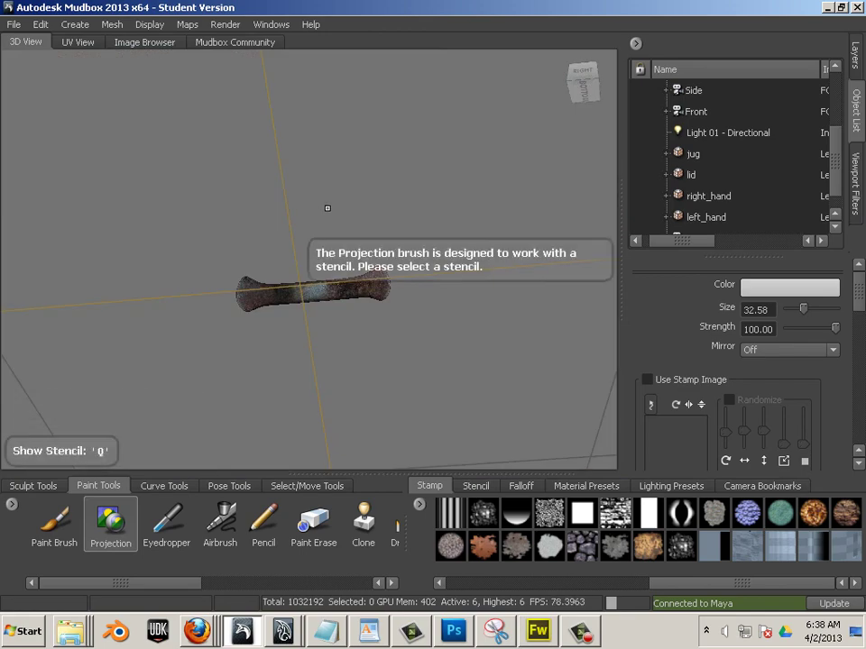
Project rust onto the outer side of the left_hand handle from above and inspect the coverage with the stencil hidden.
{"action": "mouse_move", "coordinate": [328, 206]}
{"action": "left_mouse_down", "text": "alt"}
{"action": "mouse_move", "coordinate": [257, 272]}
{"action": "mouse_move", "coordinate": [183, 272]}
{"action": "mouse_move", "coordinate": [166, 282]}
{"action": "left_mouse_up", "text": "alt"}
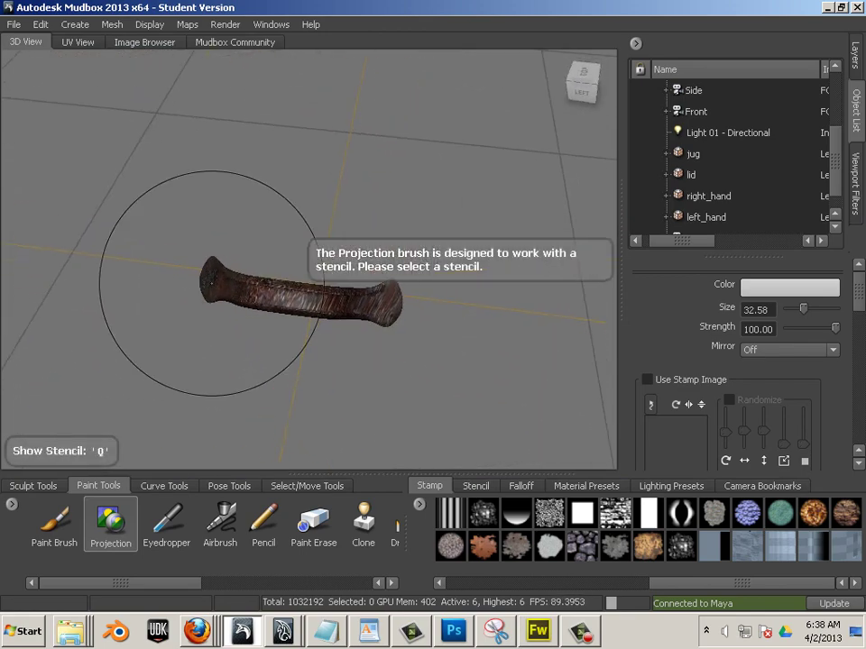
{"action": "key", "text": "q"}
{"action": "left_click_drag", "start_coordinate": [388, 357], "coordinate": [236, 292]}
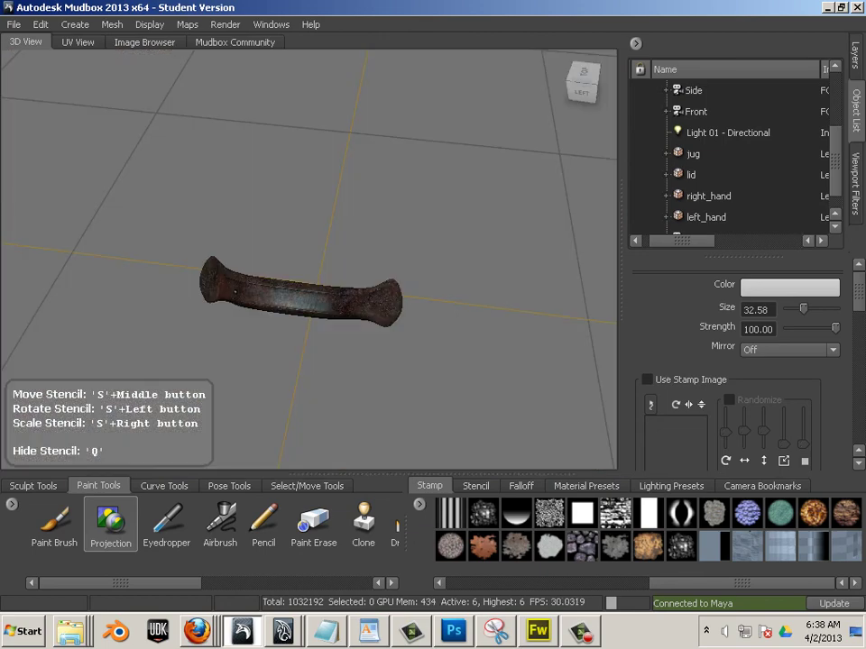
{"action": "key", "text": "q"}
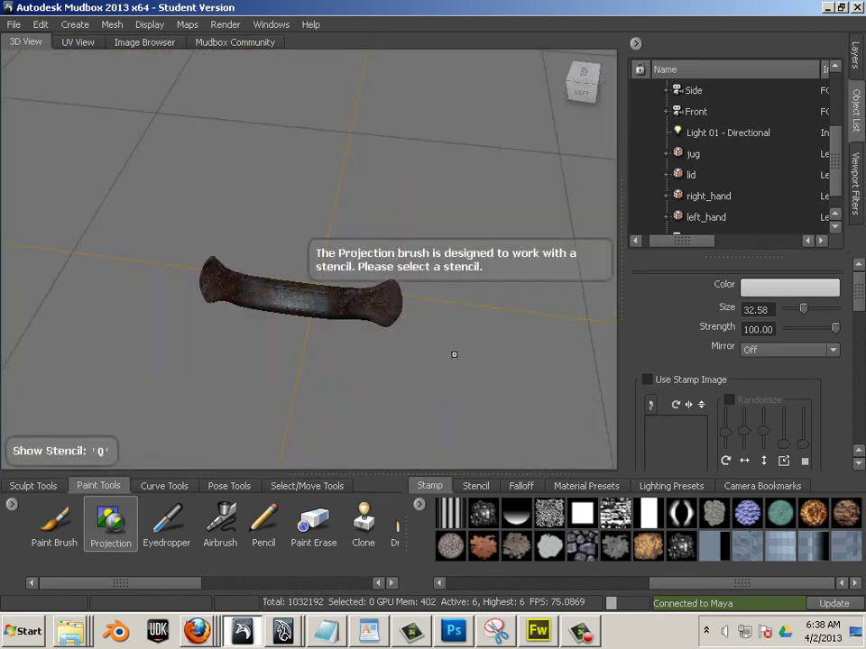
{"action": "left_click_drag", "start_coordinate": [454, 353], "coordinate": [451, 297], "text": "alt"}
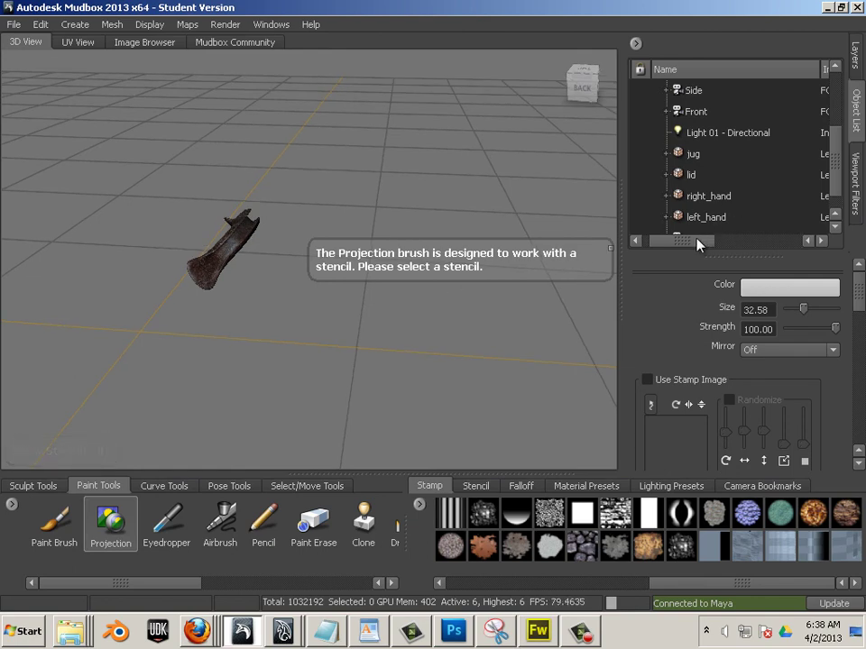
Show the jug, lid and right_hand again, and project rust with brush size 9.20 around a handle's joint with the shoulder.
{"action": "left_click_drag", "start_coordinate": [696, 239], "coordinate": [628, 239]}
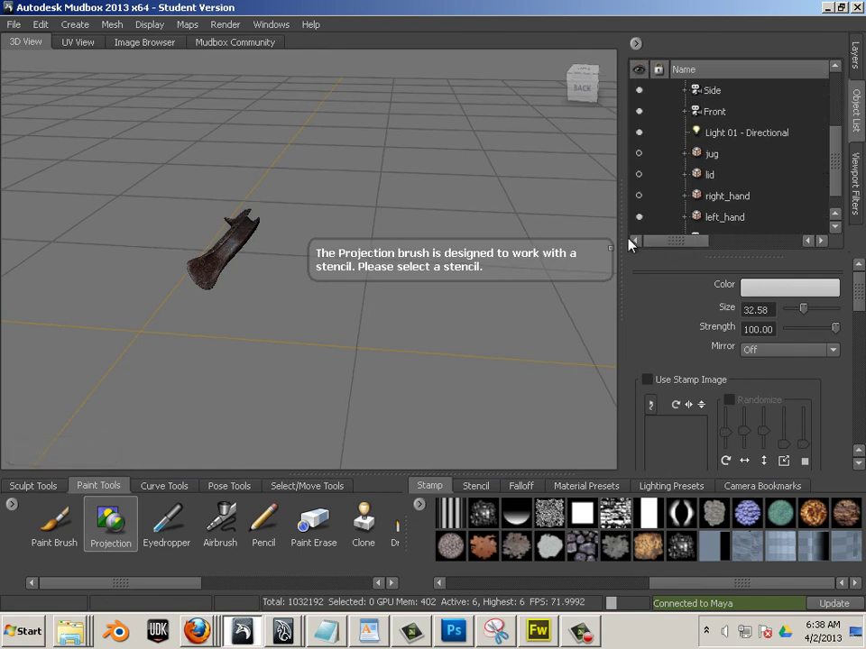
{"action": "left_click", "coordinate": [639, 175]}
{"action": "left_click", "coordinate": [639, 153]}
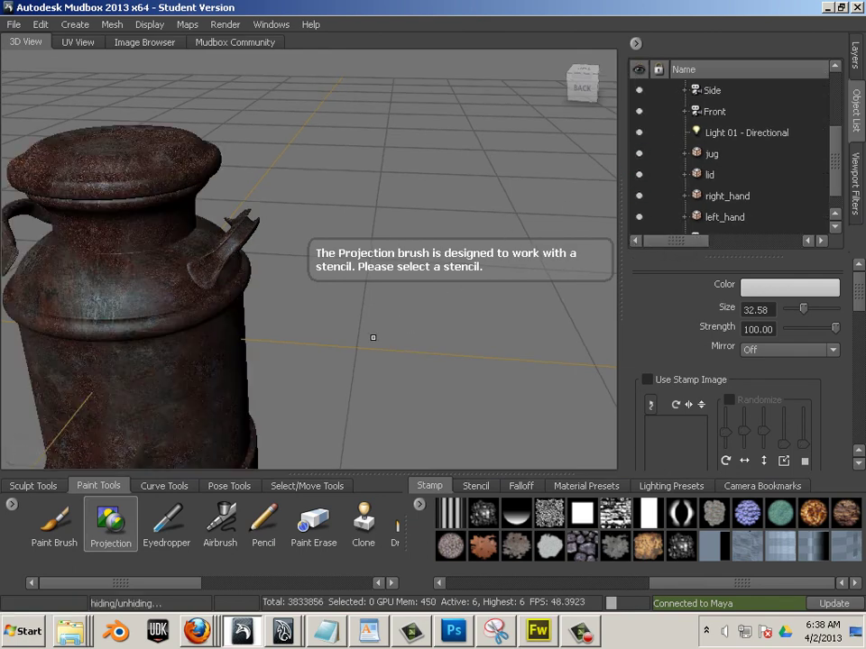
{"action": "left_click_drag", "start_coordinate": [372, 337], "coordinate": [397, 356], "text": "alt"}
{"action": "mouse_move", "coordinate": [397, 356]}
{"action": "right_mouse_down", "text": "alt"}
{"action": "mouse_move", "coordinate": [462, 344]}
{"action": "mouse_move", "coordinate": [307, 262]}
{"action": "right_mouse_up", "text": "alt"}
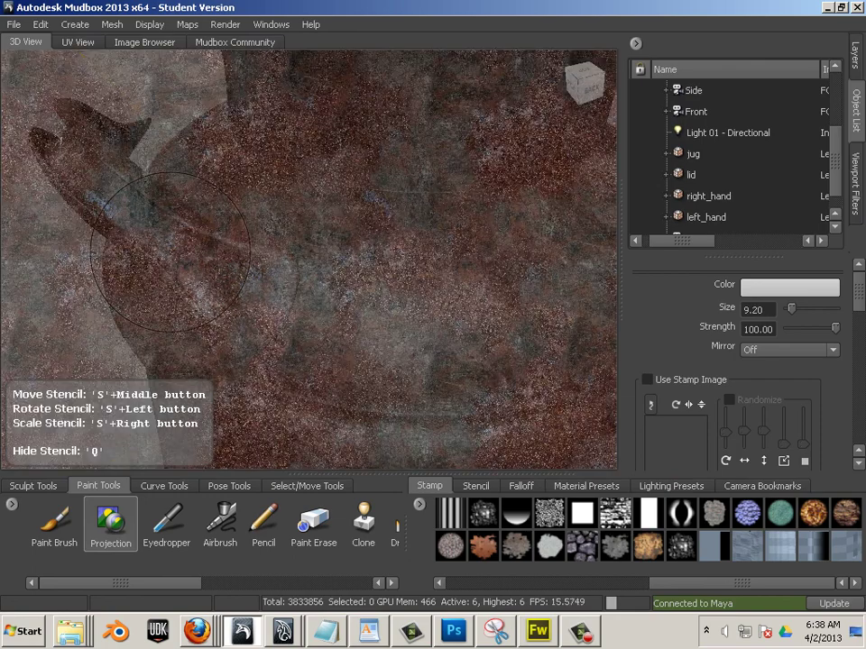
{"action": "key", "text": "q"}
Restore the rust stencil and project it over the white paint patch on the back of the jug's shoulder.
{"action": "left_click_drag", "start_coordinate": [306, 262], "coordinate": [360, 262], "text": "alt"}
{"action": "mouse_move", "coordinate": [361, 262]}
{"action": "right_mouse_down", "text": "alt"}
{"action": "mouse_move", "coordinate": [415, 271]}
{"action": "mouse_move", "coordinate": [361, 270]}
{"action": "right_mouse_up", "text": "alt"}
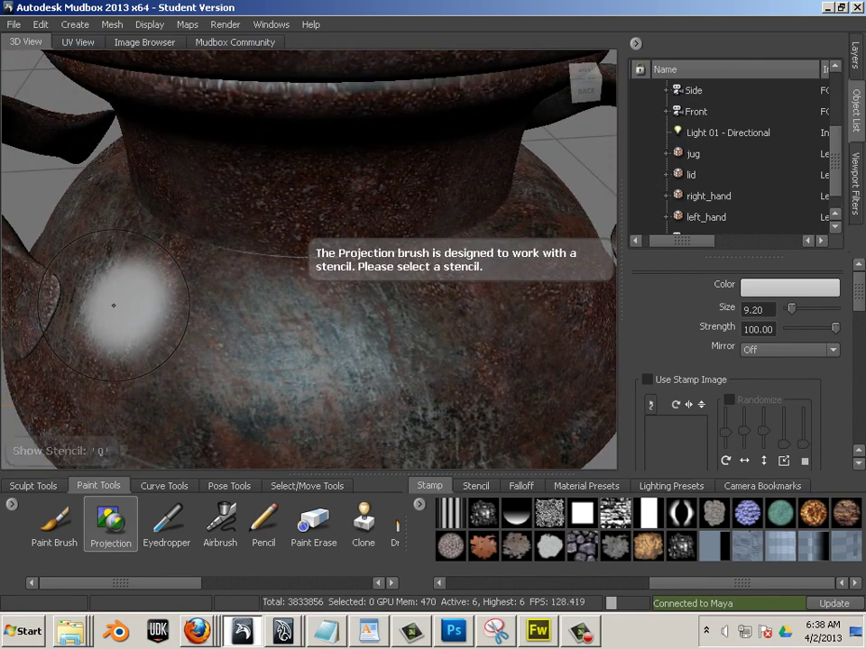
{"action": "key", "text": "q"}
{"action": "key", "text": "q"}
{"action": "key", "text": "q"}
{"action": "key", "text": "q"}
{"action": "key", "text": "q"}
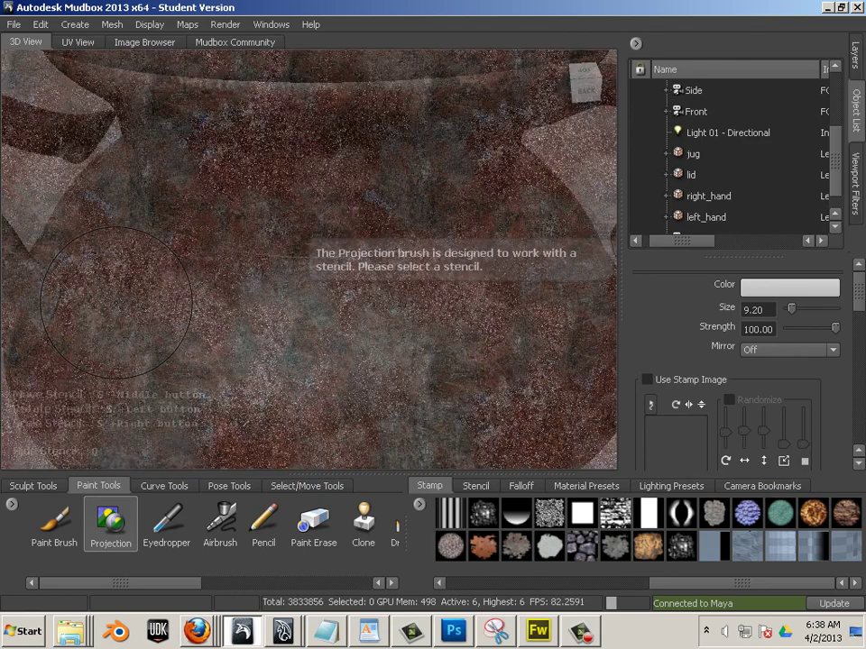
{"action": "key", "text": "q"}
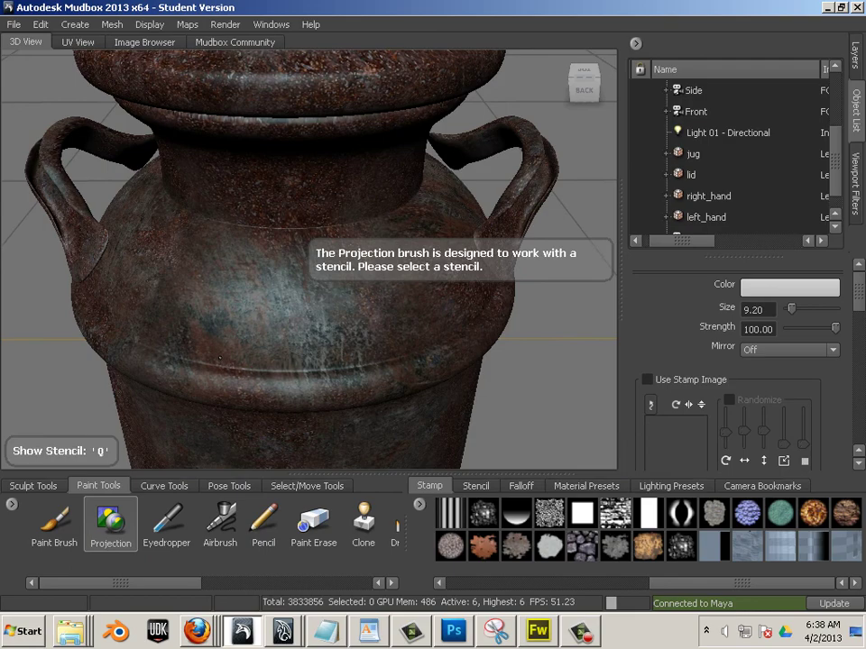
Examine the jug's back, its paint layers and the Projection brush's facing-angle falloff settings.
{"action": "left_click_drag", "start_coordinate": [219, 358], "coordinate": [357, 306], "text": "alt"}
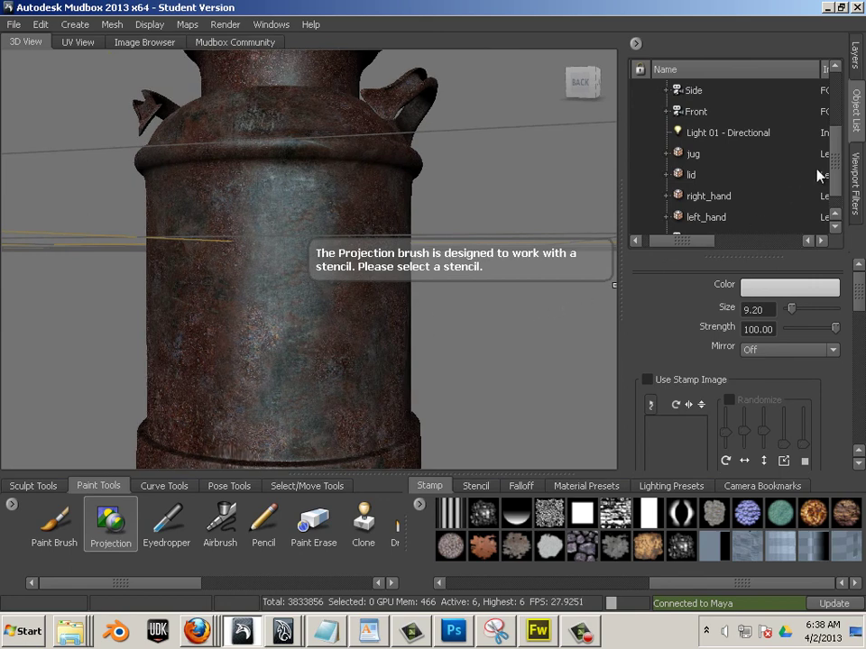
{"action": "left_click", "coordinate": [858, 71]}
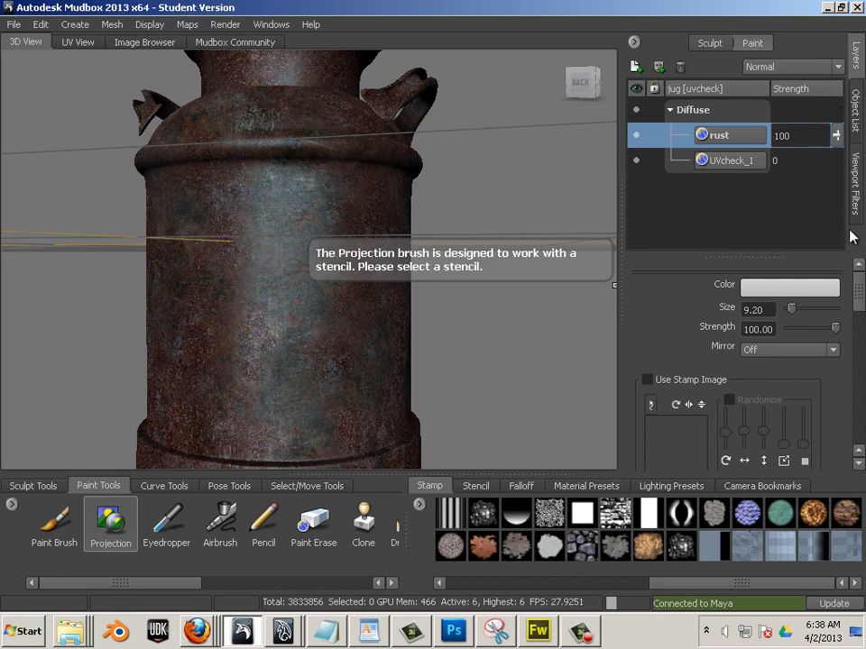
{"action": "left_click_drag", "start_coordinate": [860, 312], "coordinate": [860, 320]}
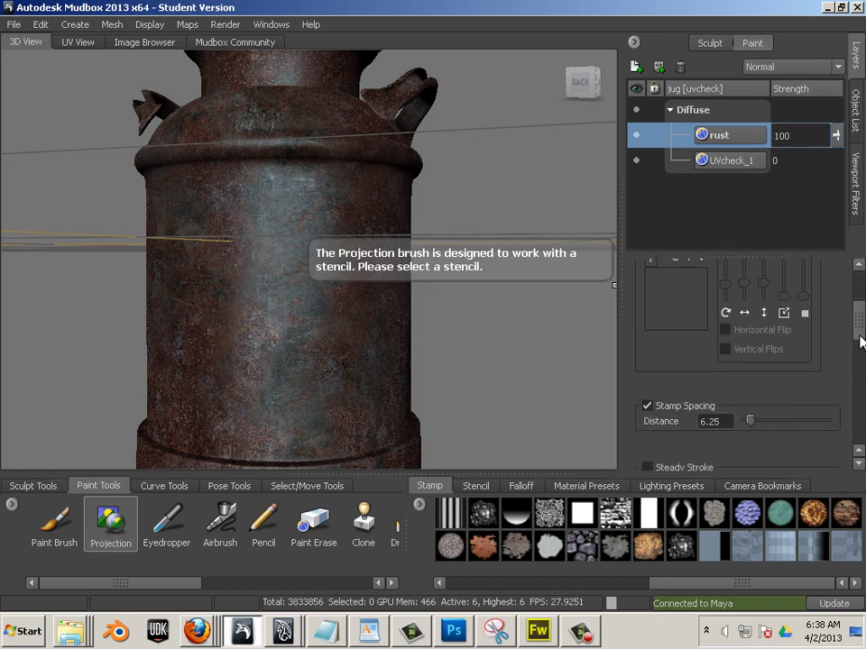
{"action": "left_click_drag", "start_coordinate": [854, 369], "coordinate": [854, 428]}
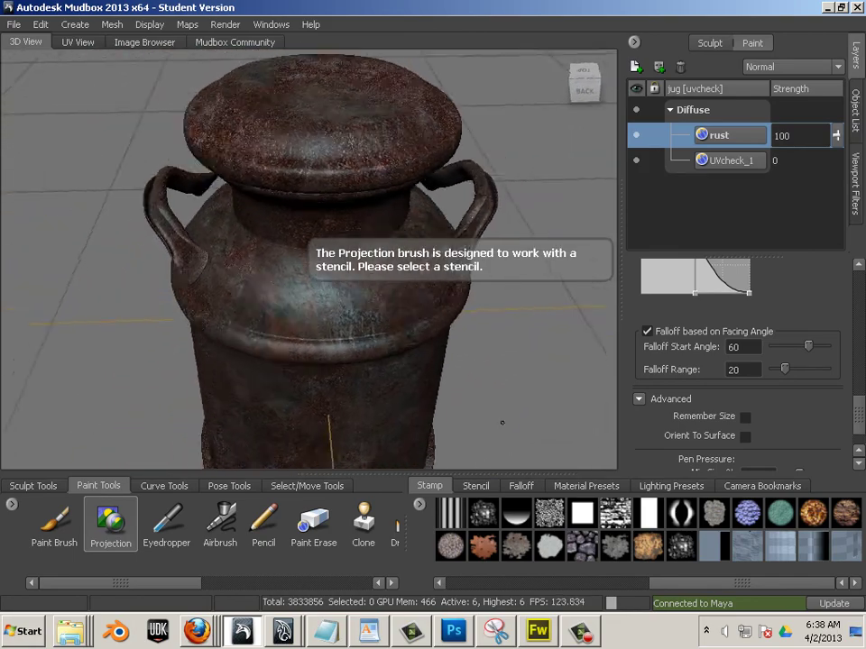